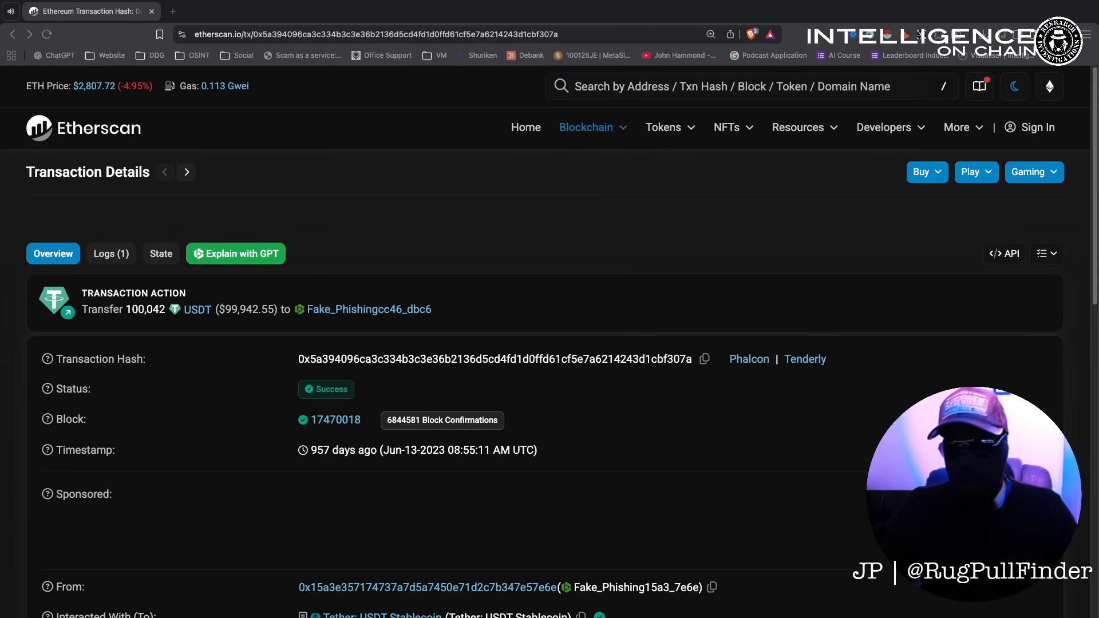
Highlight the 100,042 USDT transfer and open the receiving wallet's USDT page, showing 2 transfers and 0 balance.
scroll(229, 525, "down", 5)
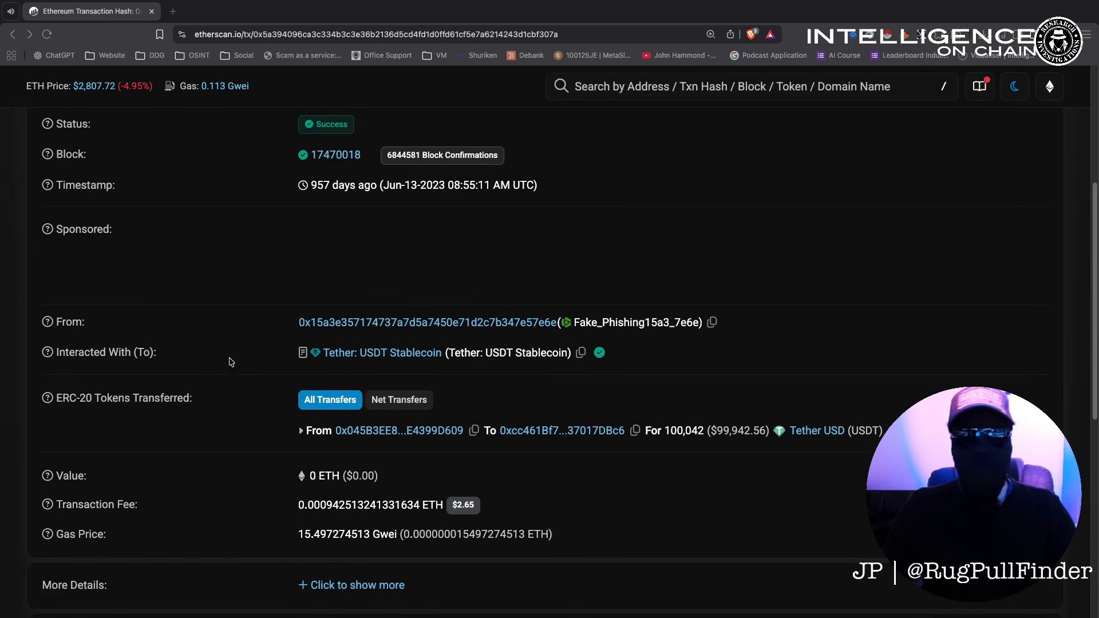
scroll(491, 351, "down", 2)
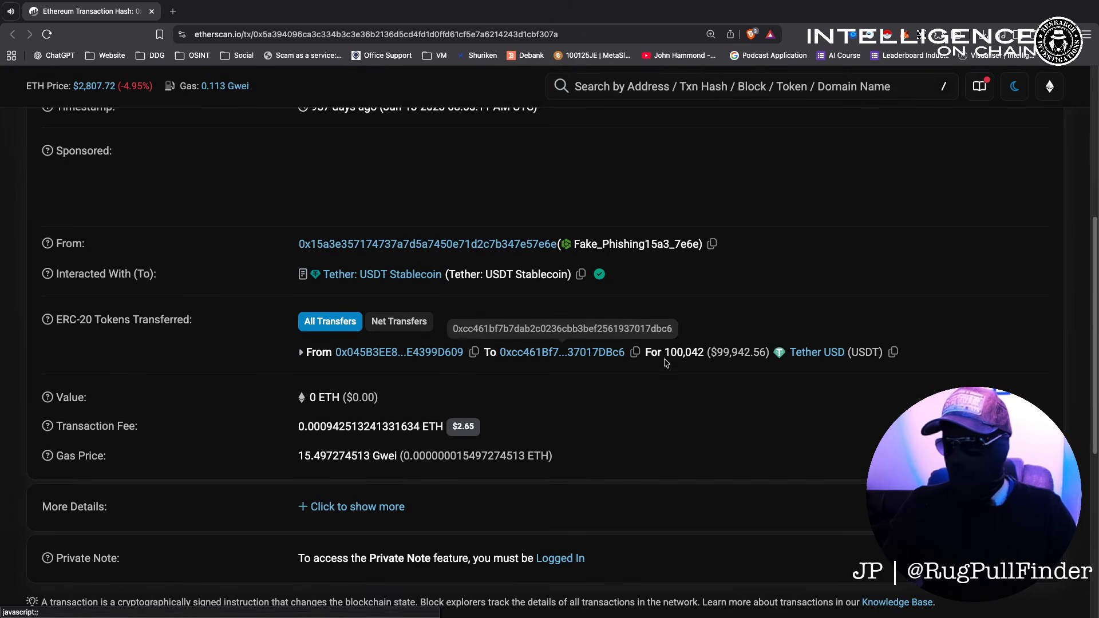
left_click_drag(664, 353, 705, 357)
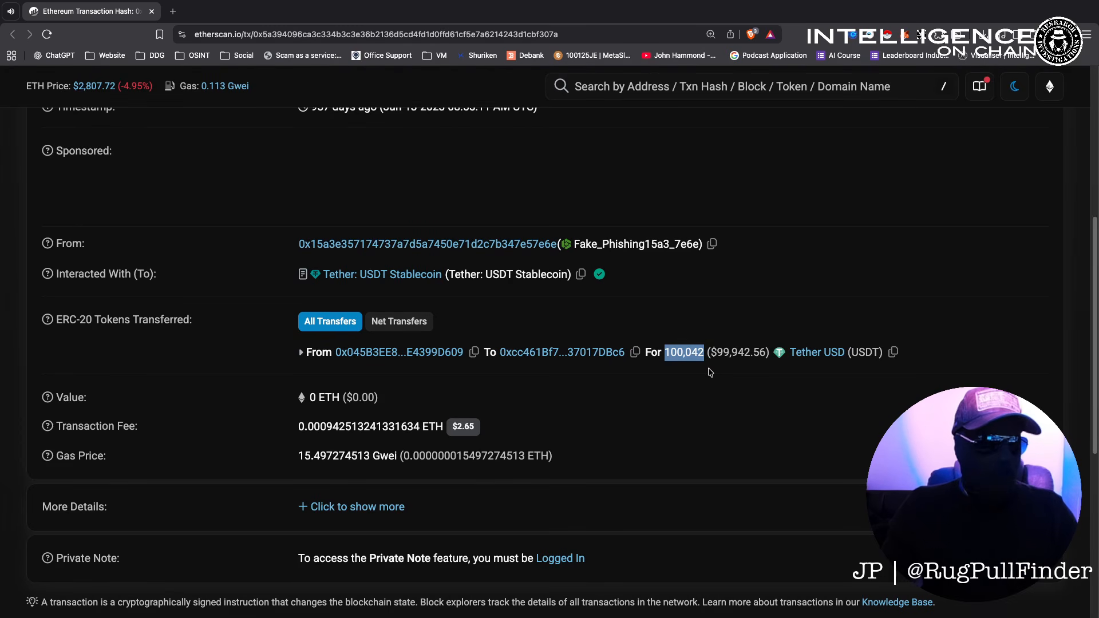
left_click(521, 354)
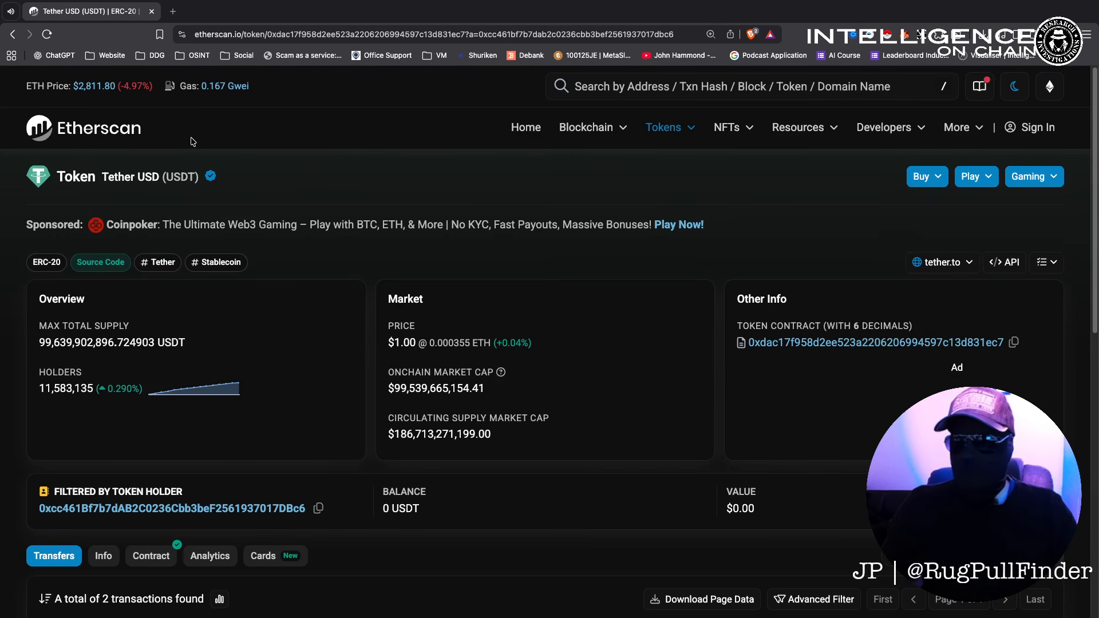
Reopen the receiving wallet from the transaction details and view its 3 ERC-20 token transfers.
left_click(16, 38)
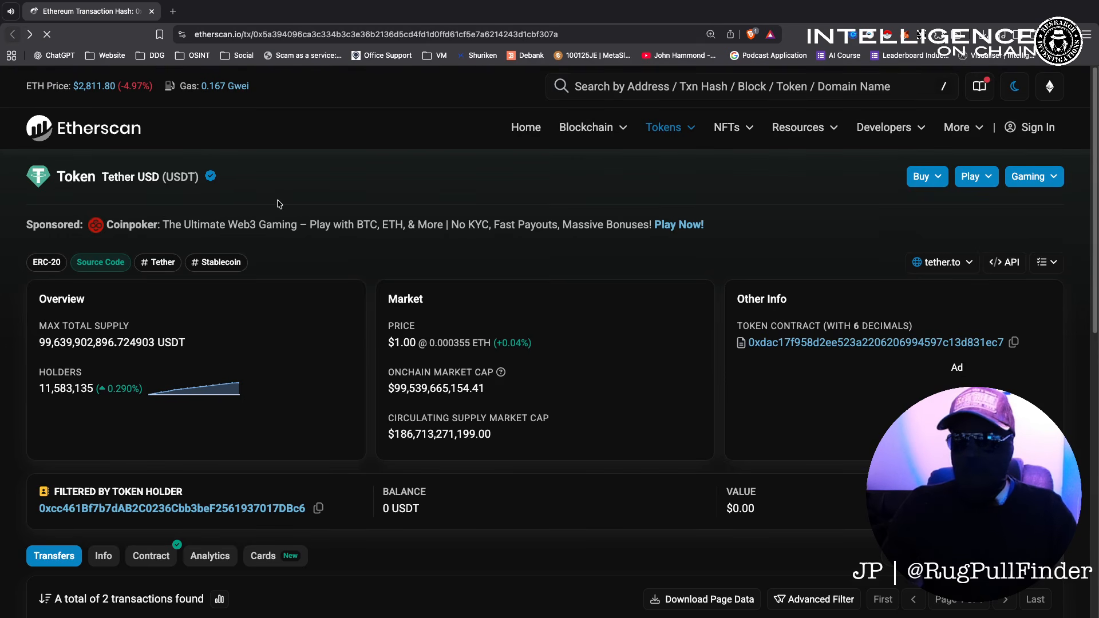
scroll(522, 448, "down", 6)
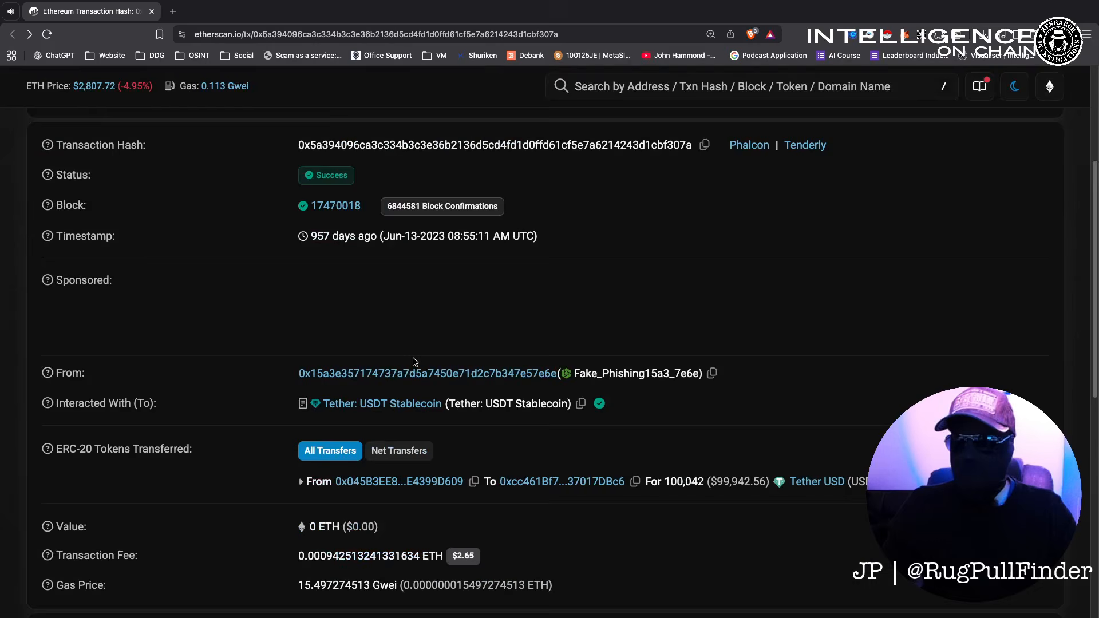
left_click(523, 382)
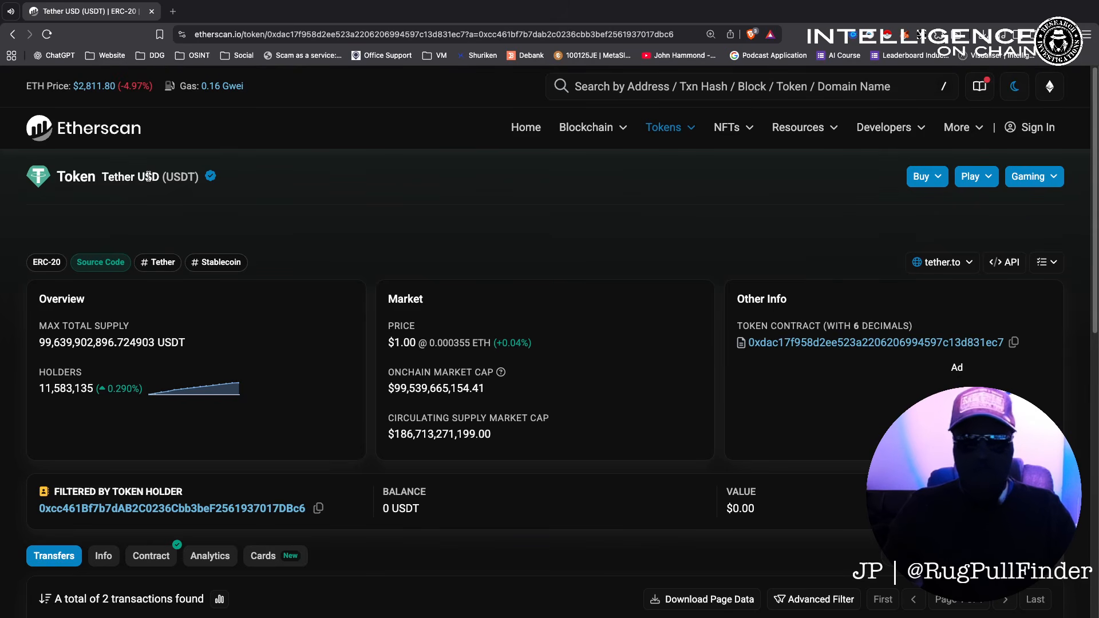
scroll(414, 348, "down", 5)
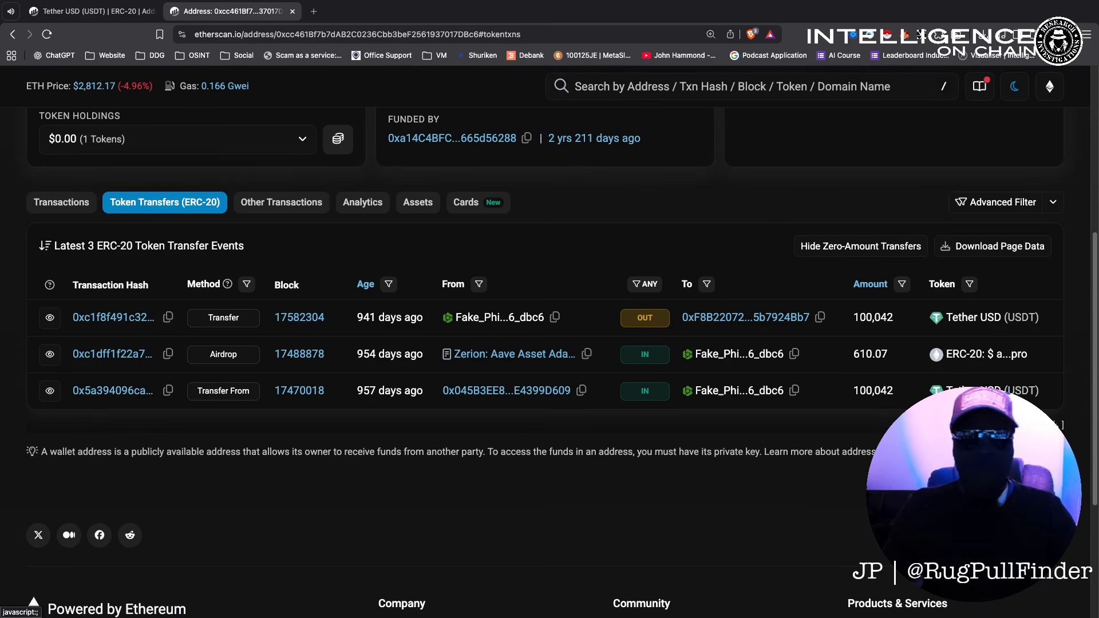
Follow the 100,042 USDT to onward wallet 0xF8B22072... and highlight its 212 transfers.
left_click(113, 15)
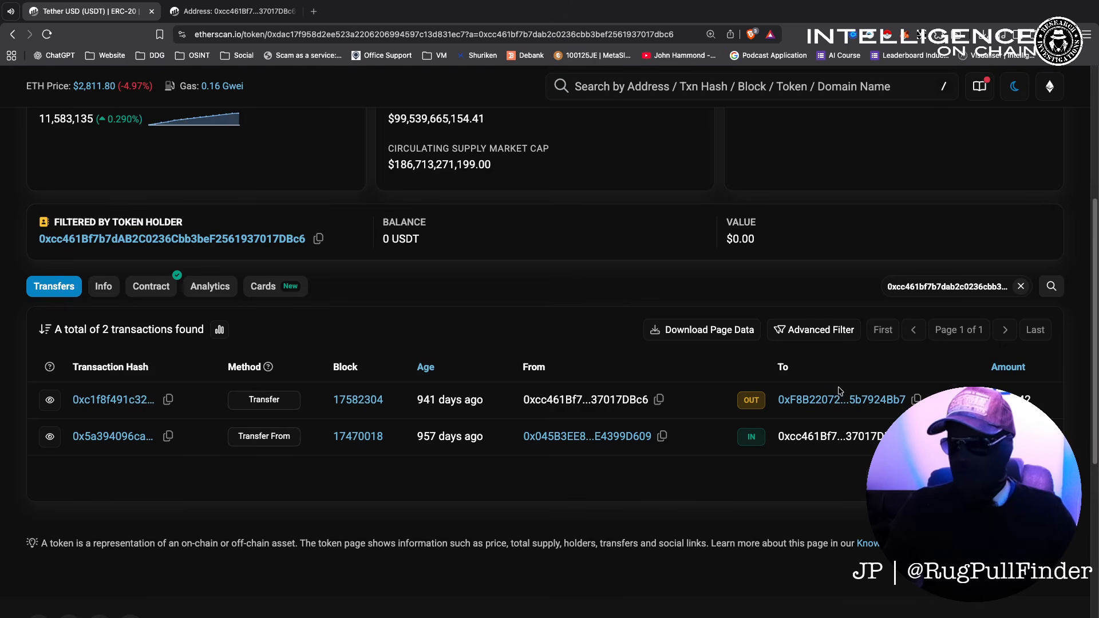
left_click(804, 403)
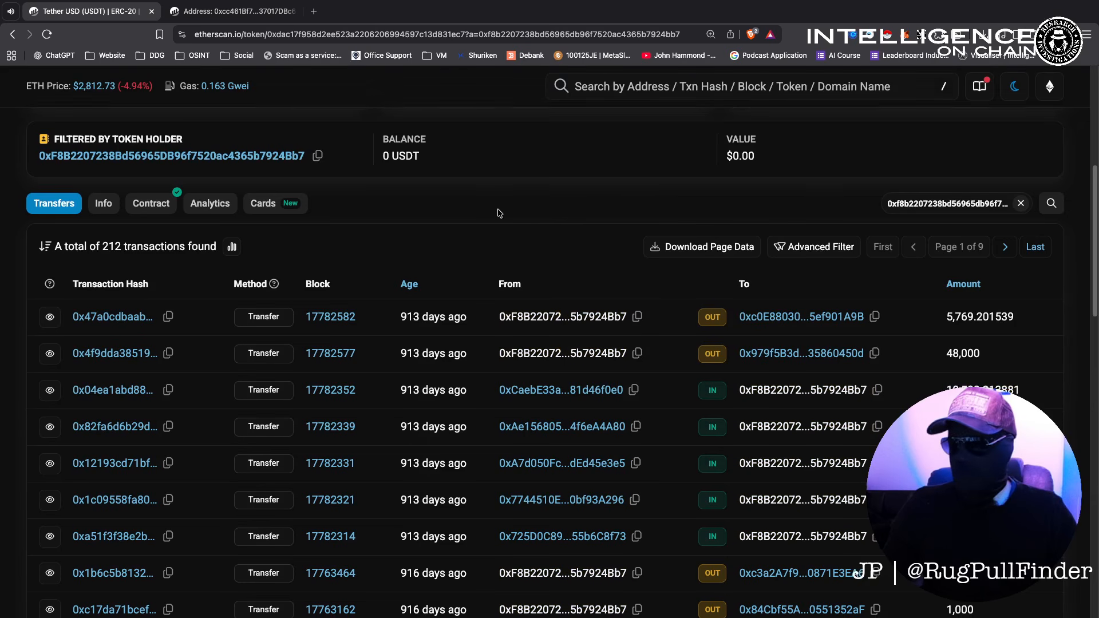
scroll(497, 212, "down", 2)
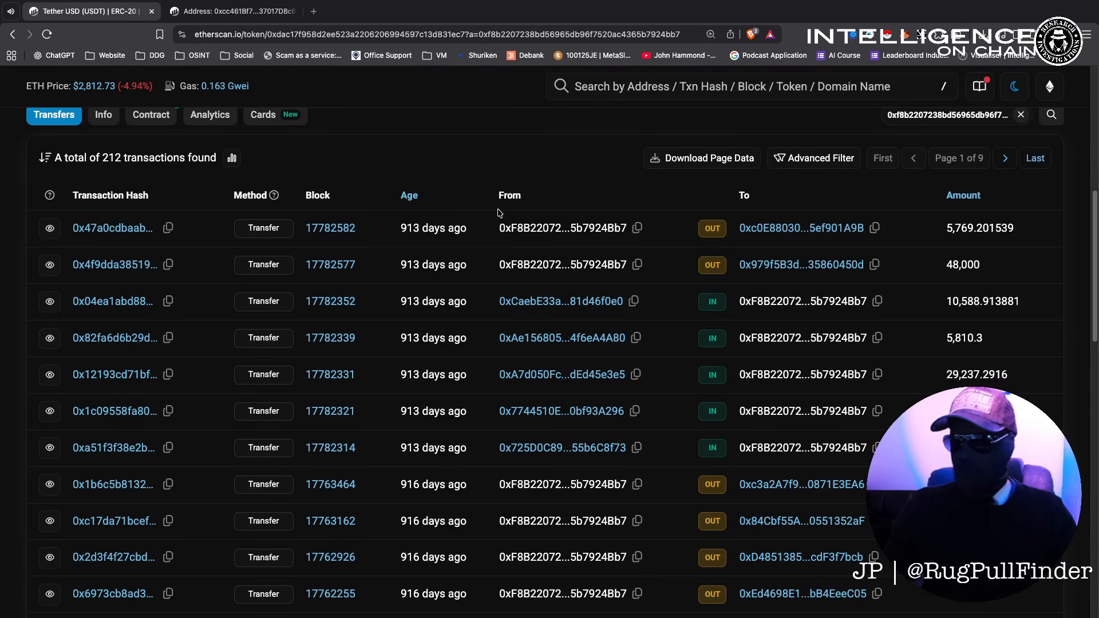
double_click(107, 158)
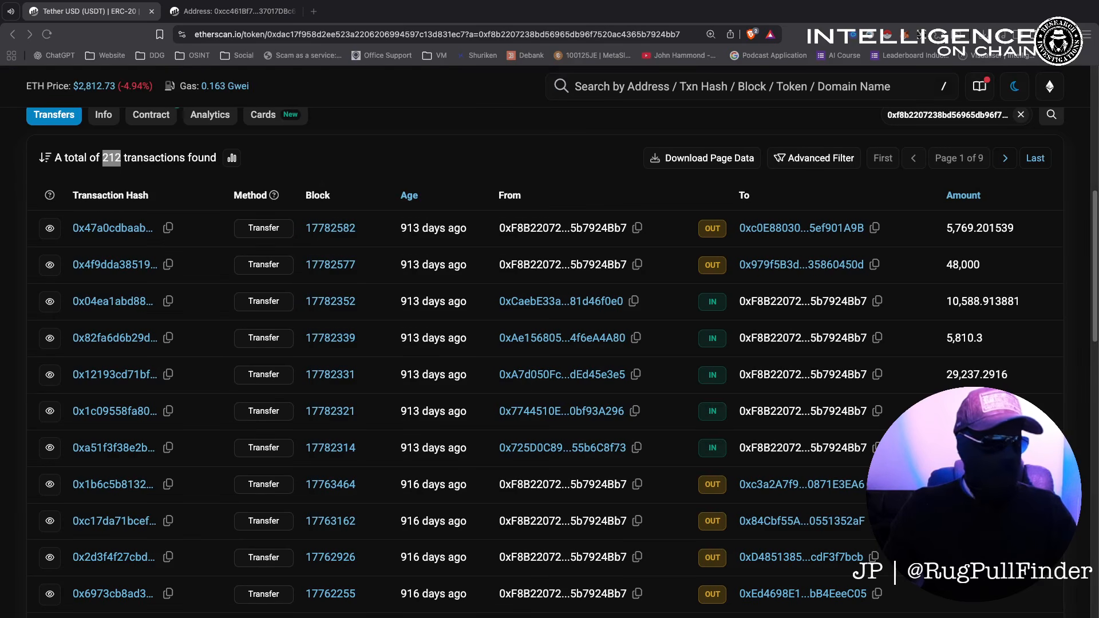
Copy the onward wallet's address.
scroll(69, 177, "up", 7)
scroll(70, 177, "down", 5)
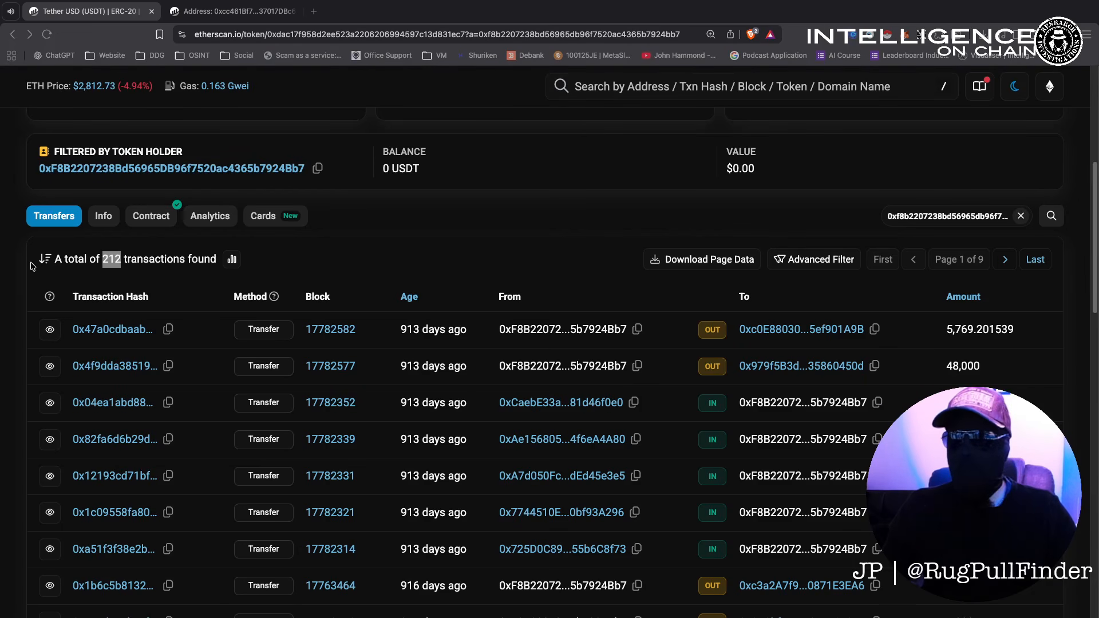
left_click(317, 171)
left_click(317, 171)
Load the onward wallet in Arkham Intel's visualizer in a new tab and reposition its central node.
key("super+t")
left_click(320, 33)
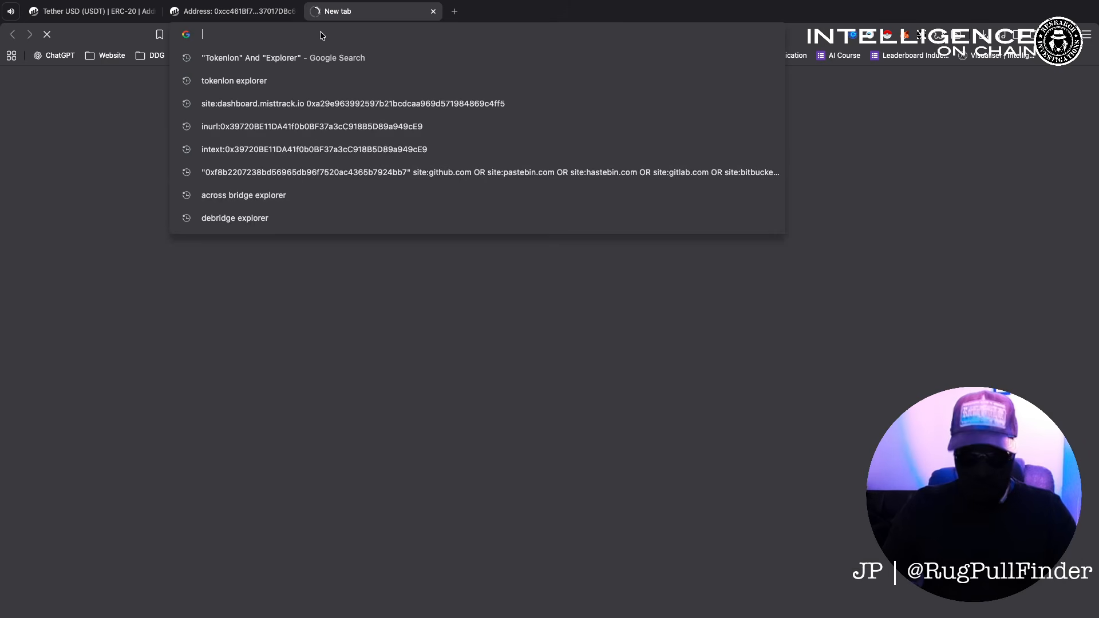
type("intel")
key("Down")
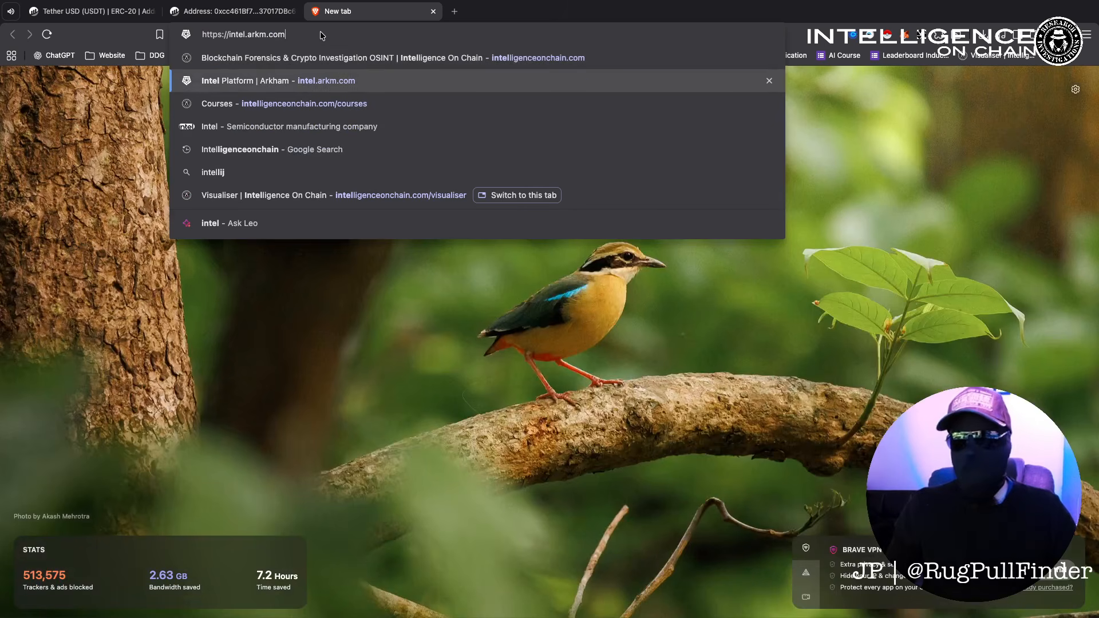
key("Return")
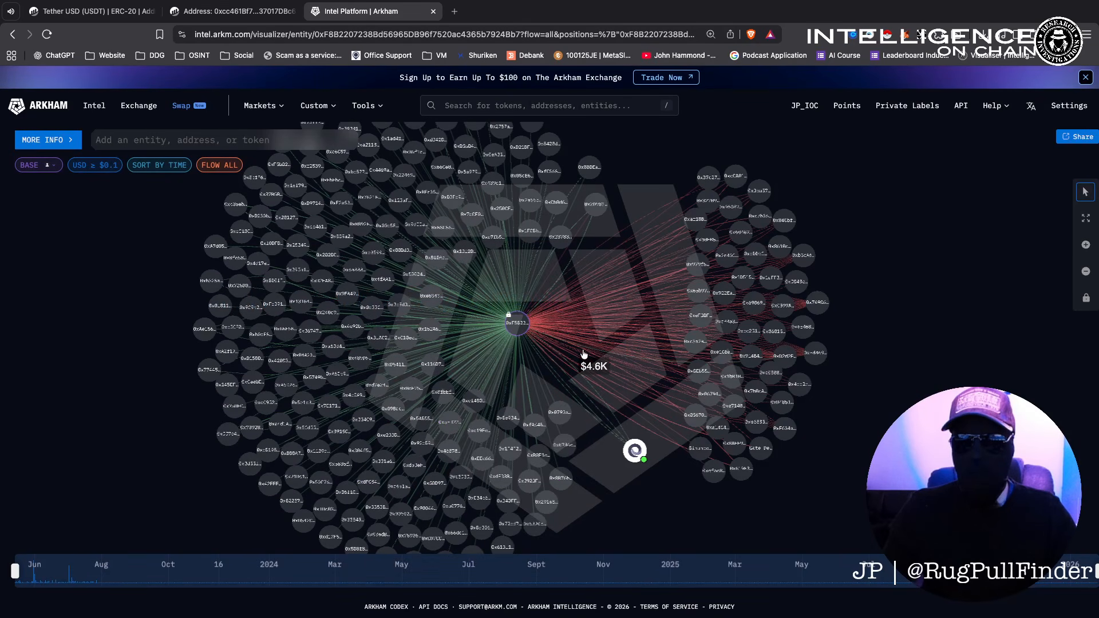
left_click_drag(530, 329, 567, 344)
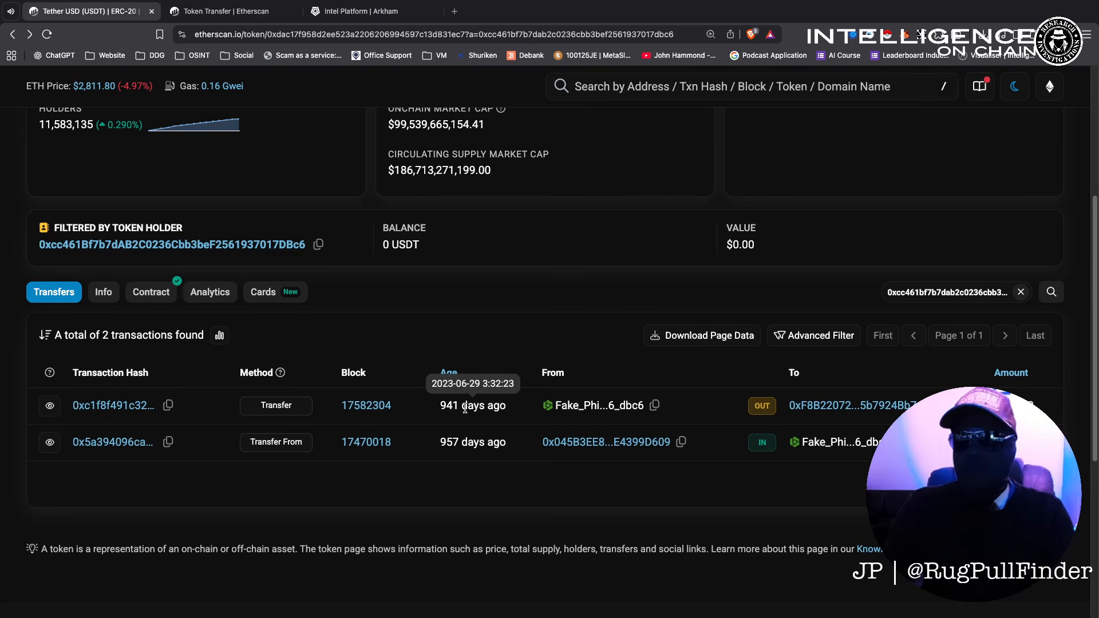
List the onward wallet's full ERC-20 transfers at 100 per page: 213 transactions across 3 pages.
left_click(11, 35)
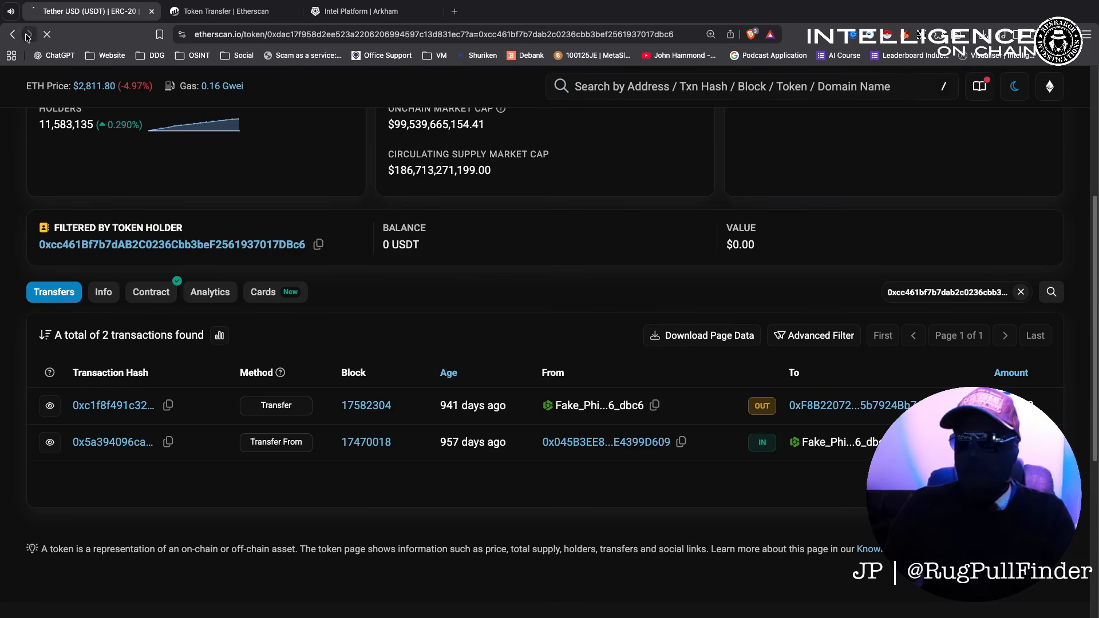
left_click(190, 21)
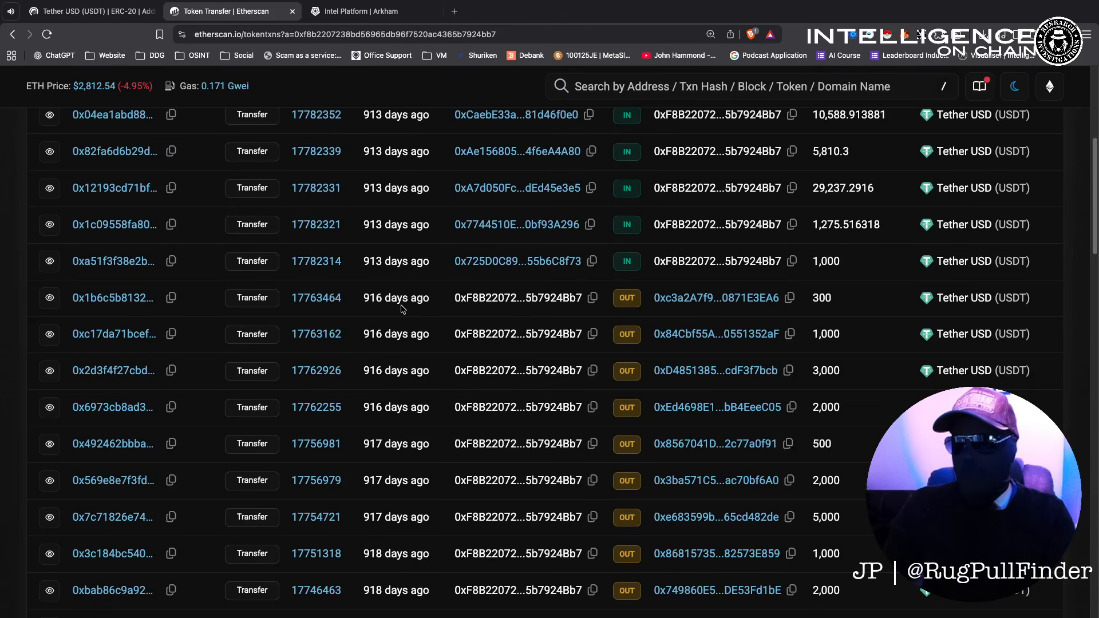
scroll(403, 309, "down", 15)
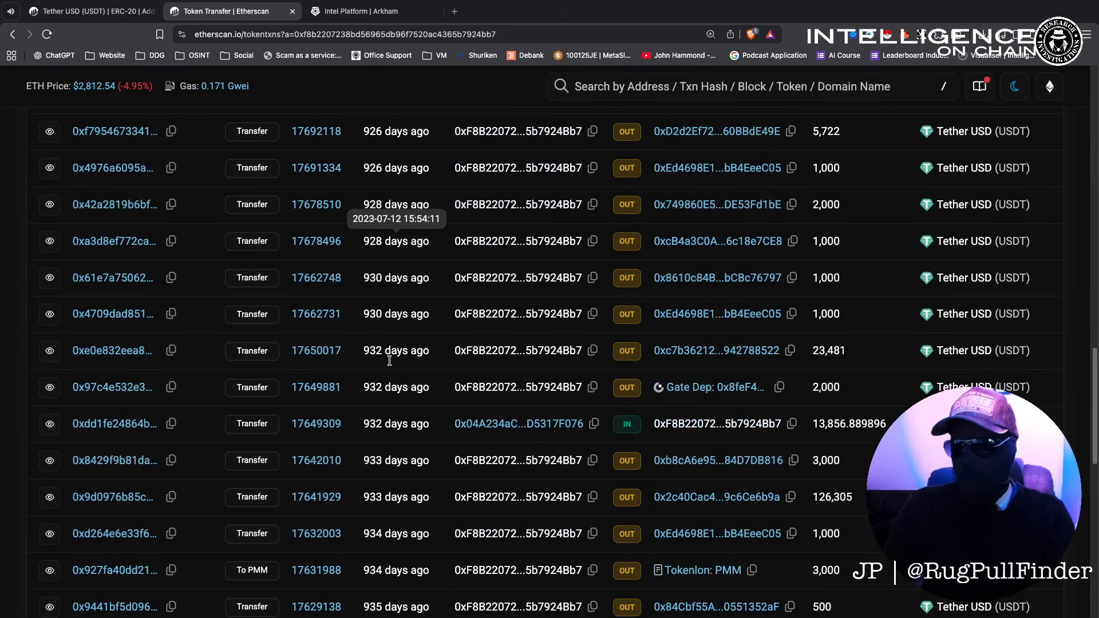
scroll(389, 361, "down", 7)
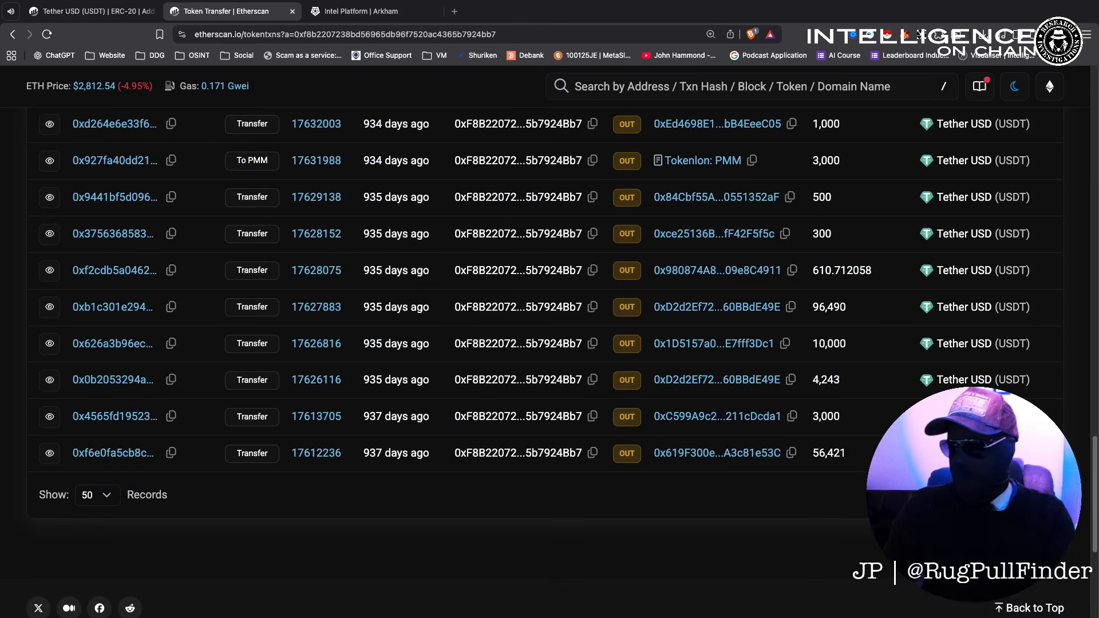
left_click(96, 496)
left_click(104, 507)
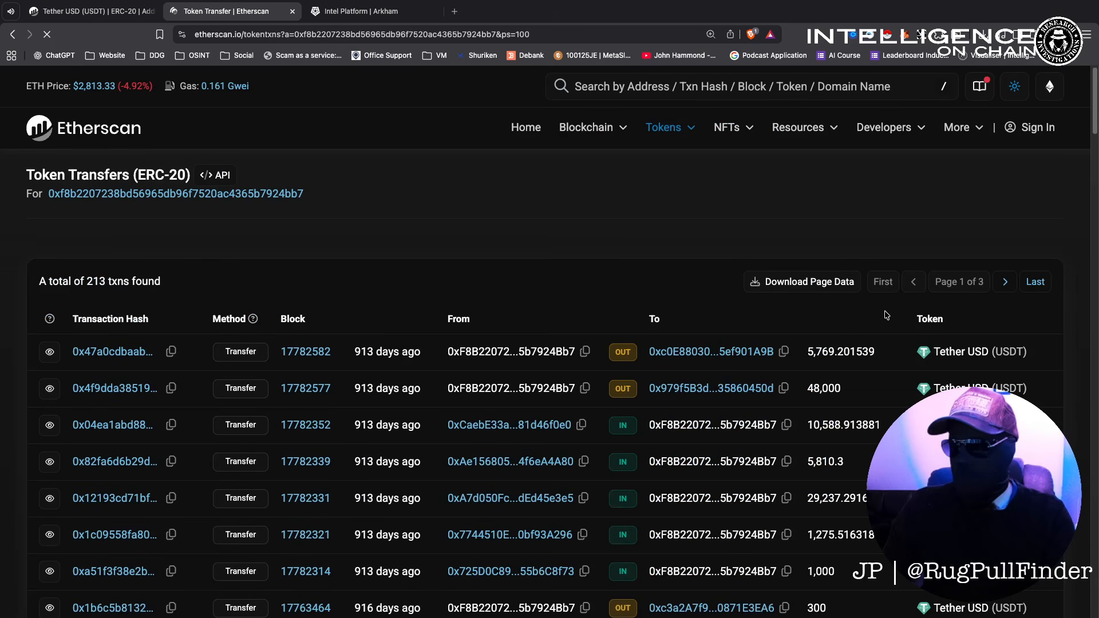
Highlight the incoming 100,042 USDT from the Fake_Phishing wallet on page 2.
scroll(698, 326, "down", 8)
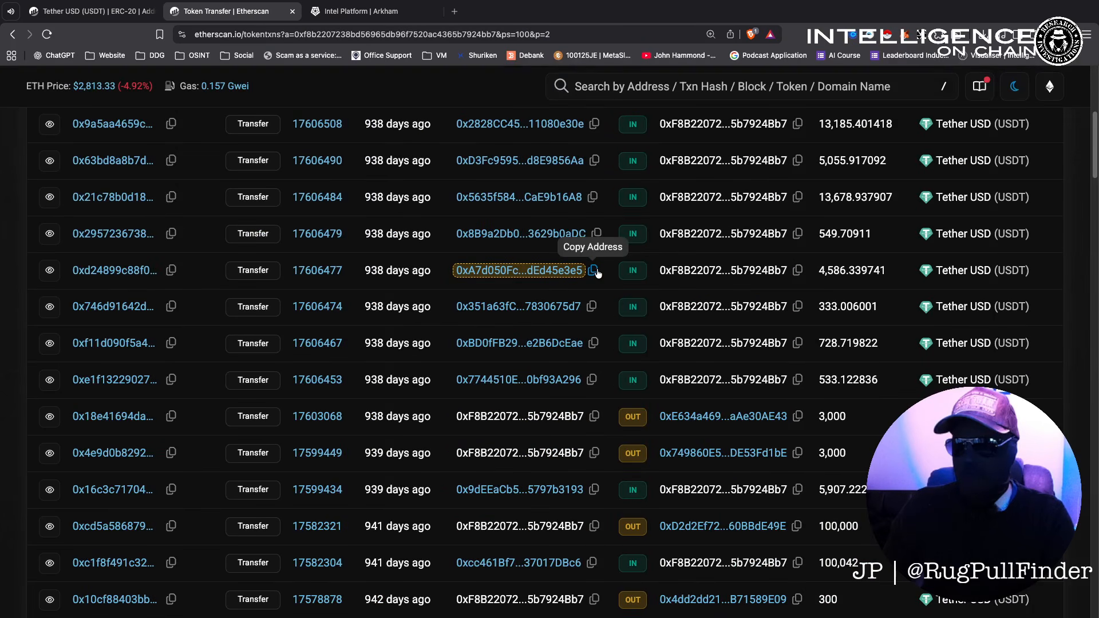
scroll(517, 383, "down", 3)
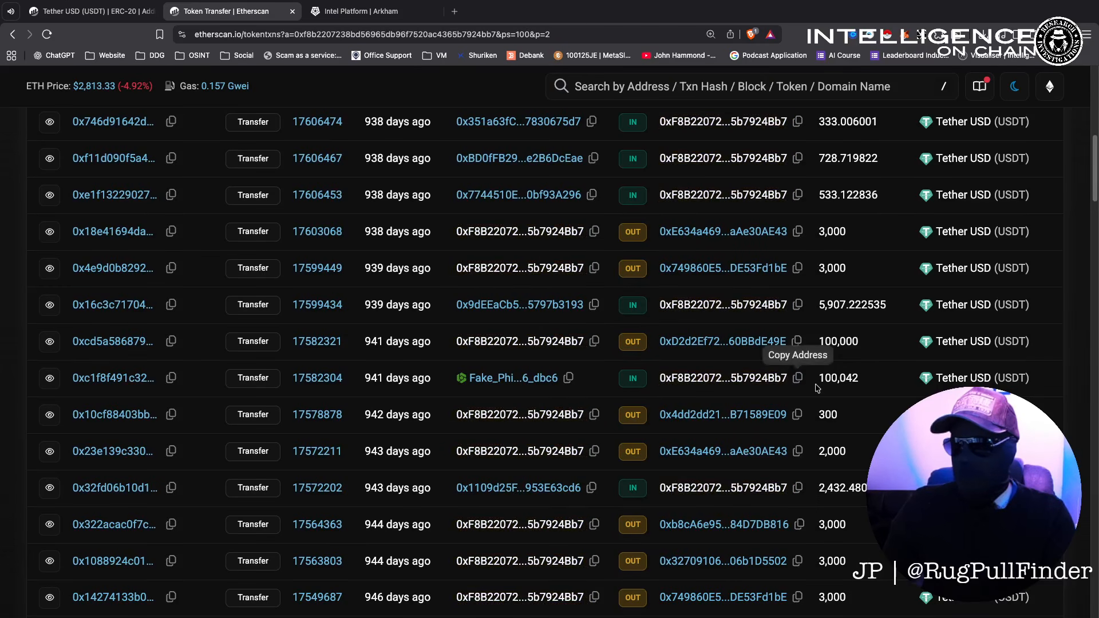
left_click_drag(860, 383, 820, 382)
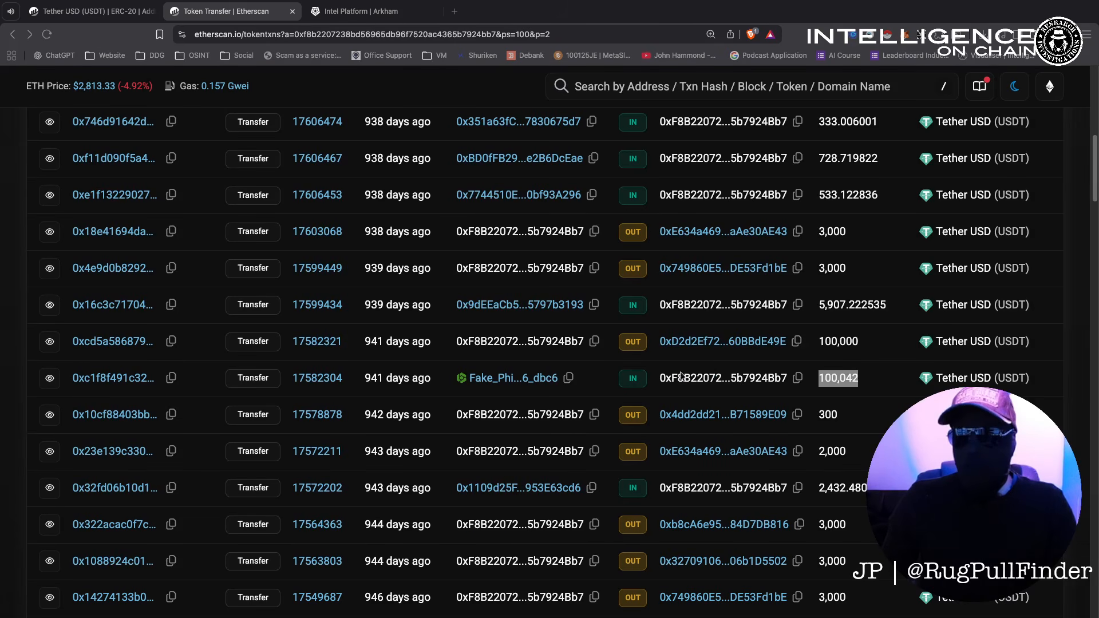
left_click(878, 384)
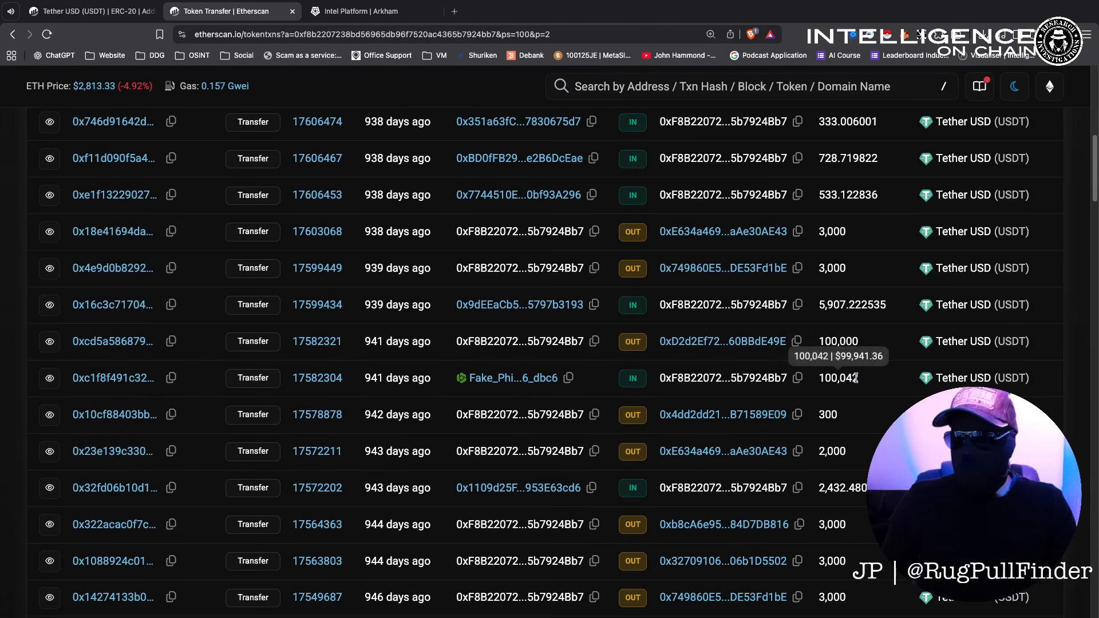
left_click_drag(857, 378, 822, 378)
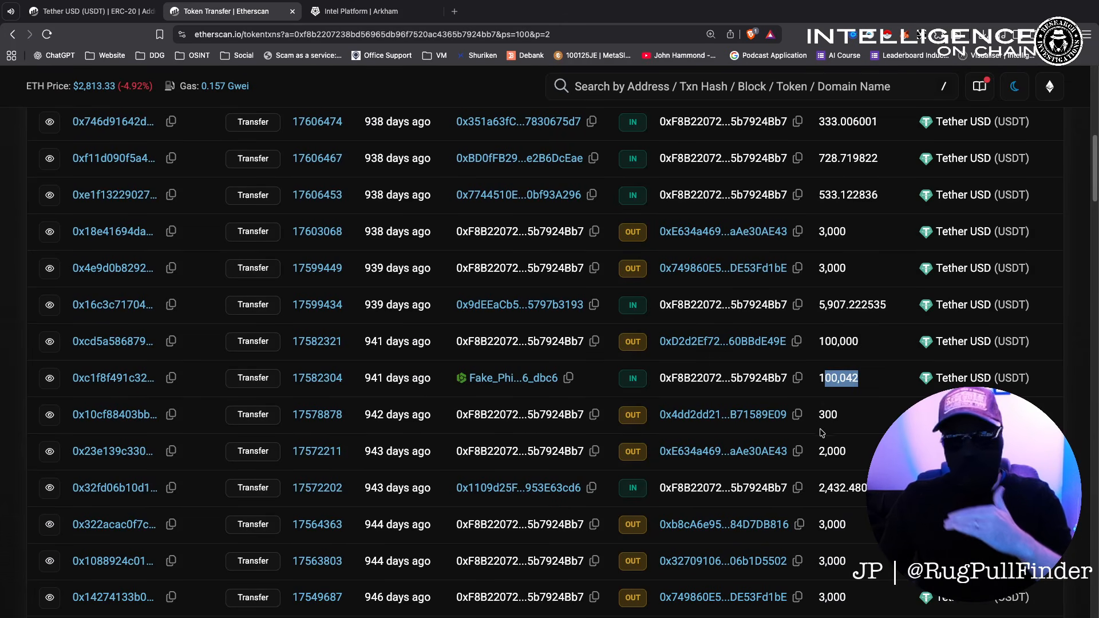
left_click_drag(858, 378, 818, 376)
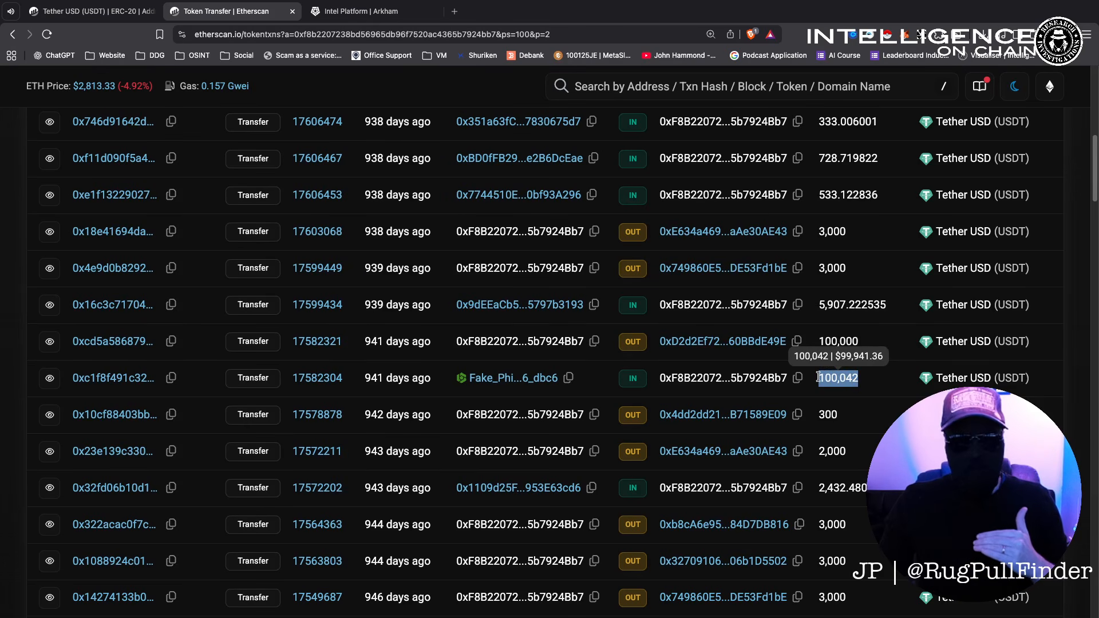
double_click(865, 346)
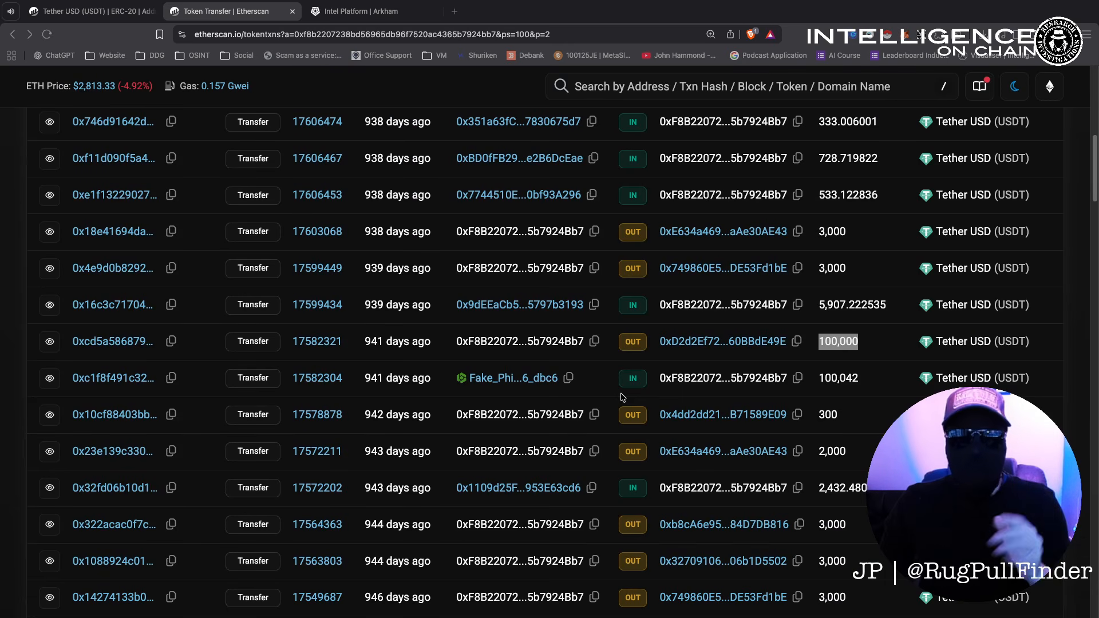
double_click(831, 380)
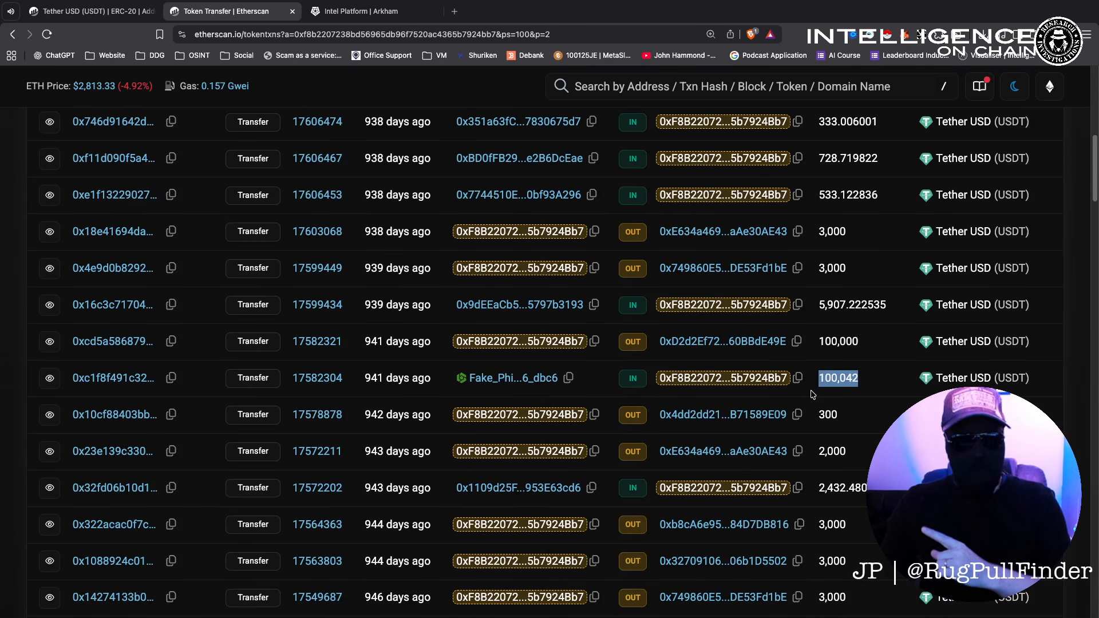
scroll(823, 400, "up", 8)
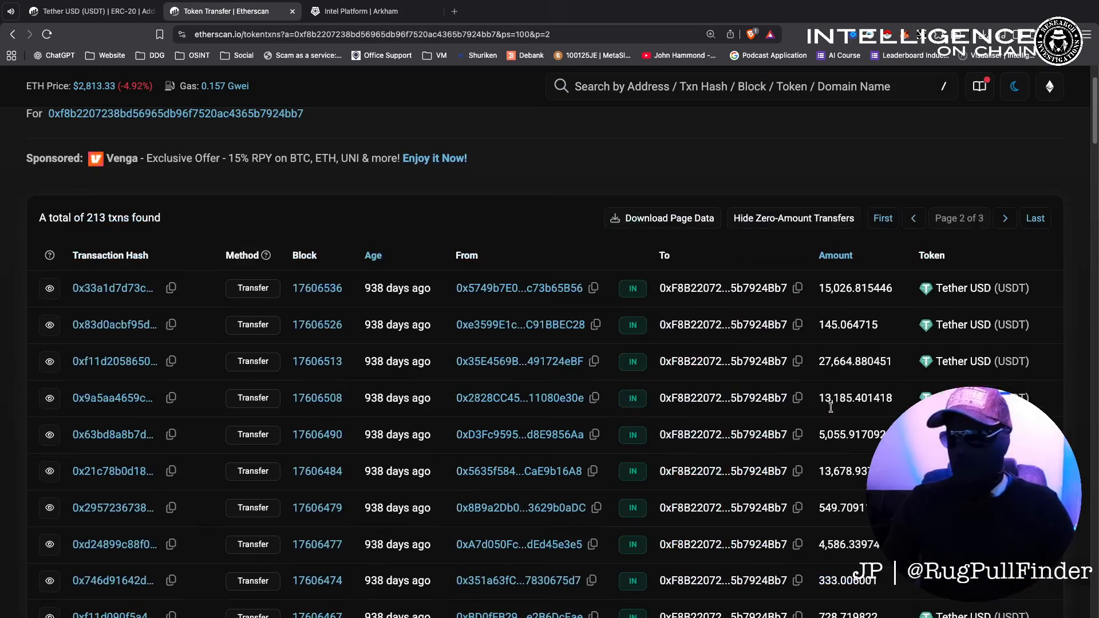
scroll(684, 349, "down", 8)
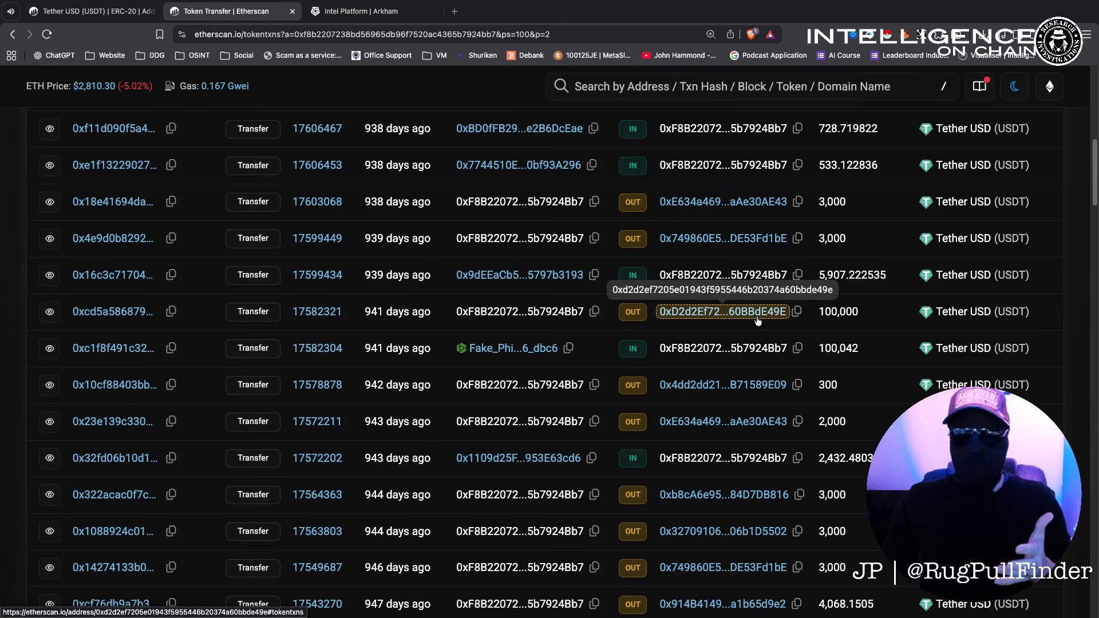
scroll(749, 338, "up", 1)
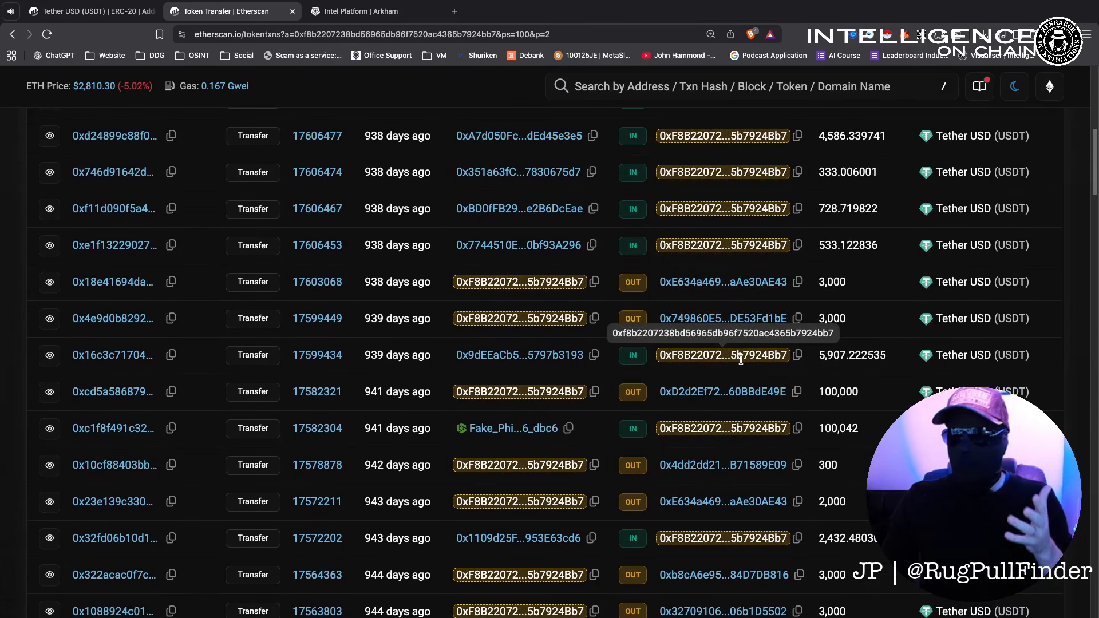
scroll(742, 377, "up", 5)
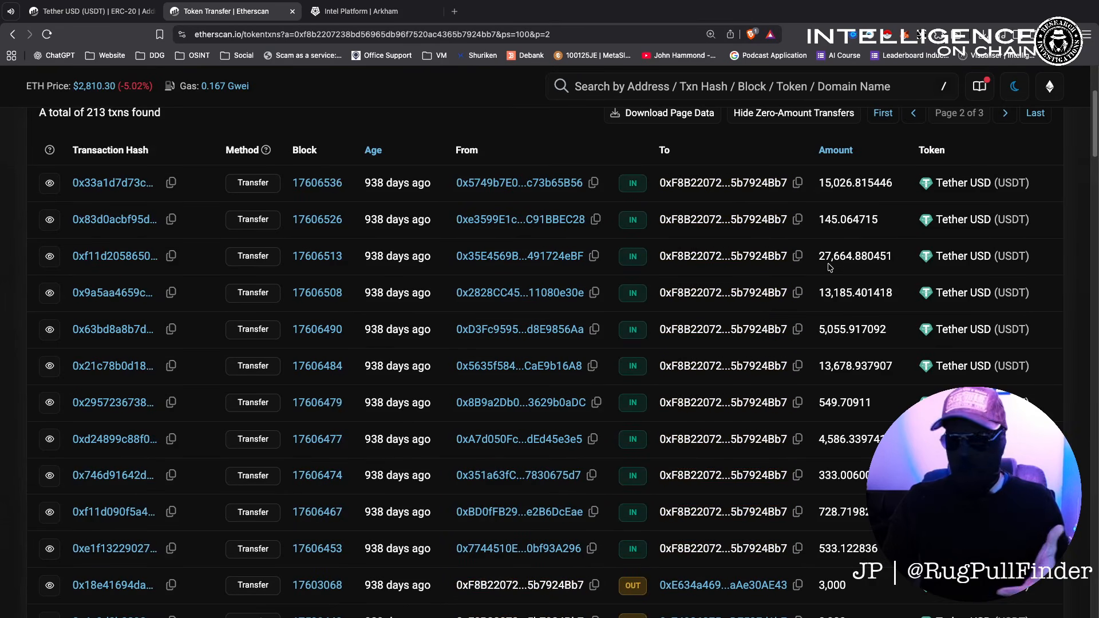
left_click_drag(819, 256, 852, 256)
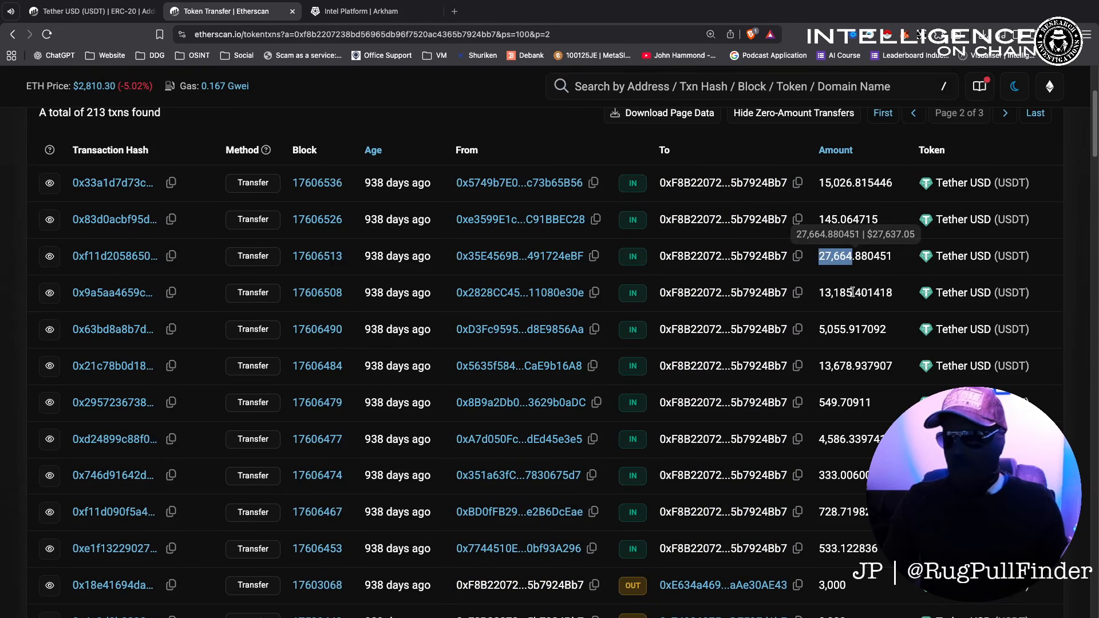
left_click(820, 185)
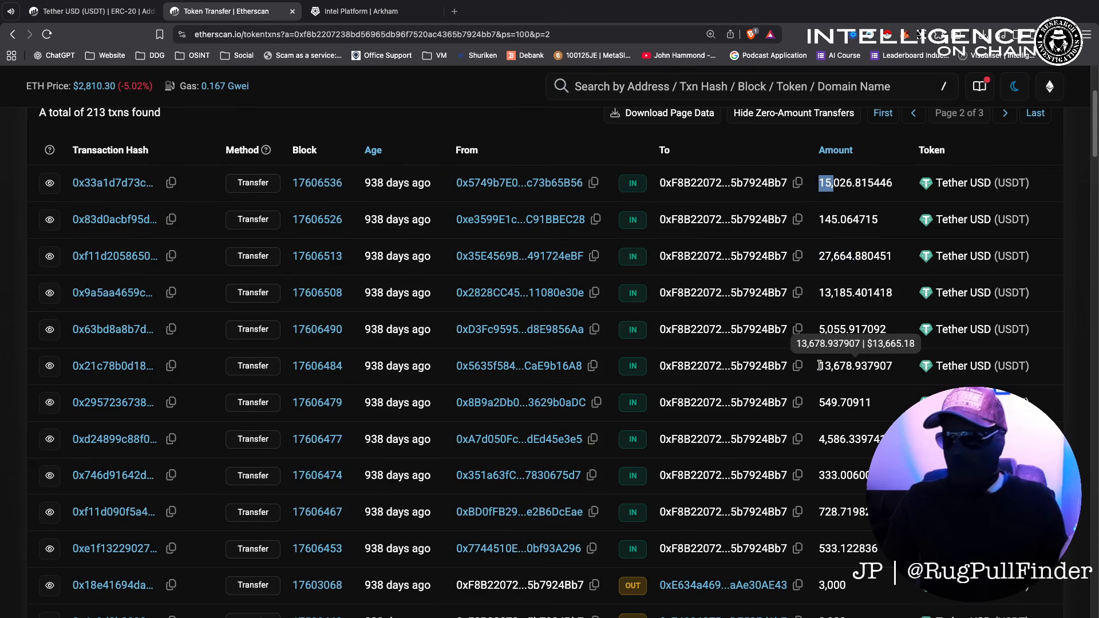
left_click_drag(818, 365, 852, 367)
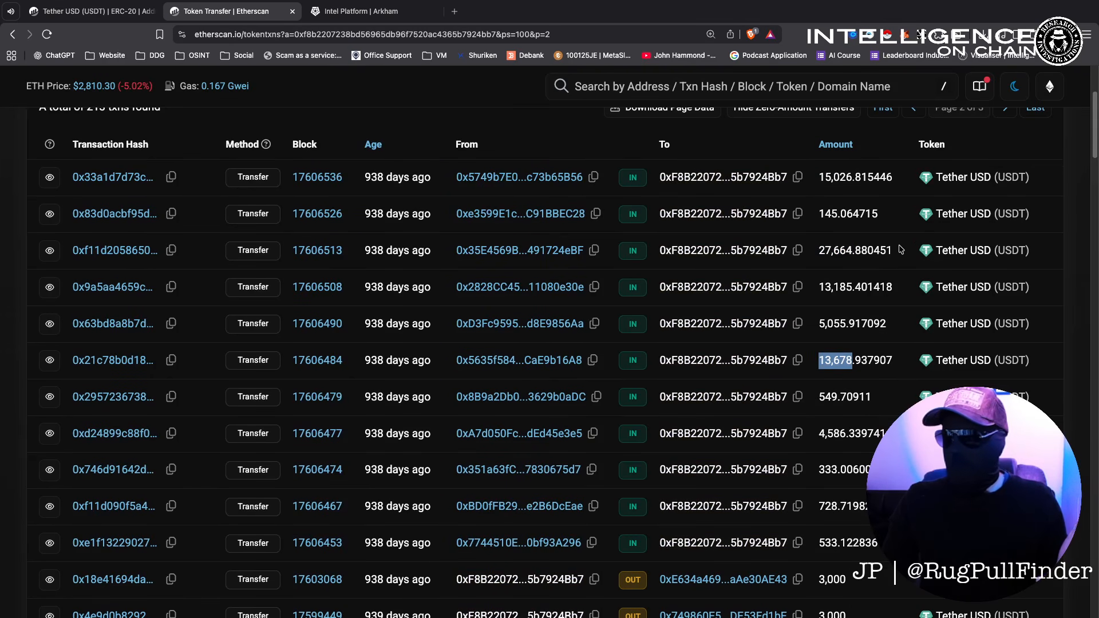
scroll(907, 217, "up", 1)
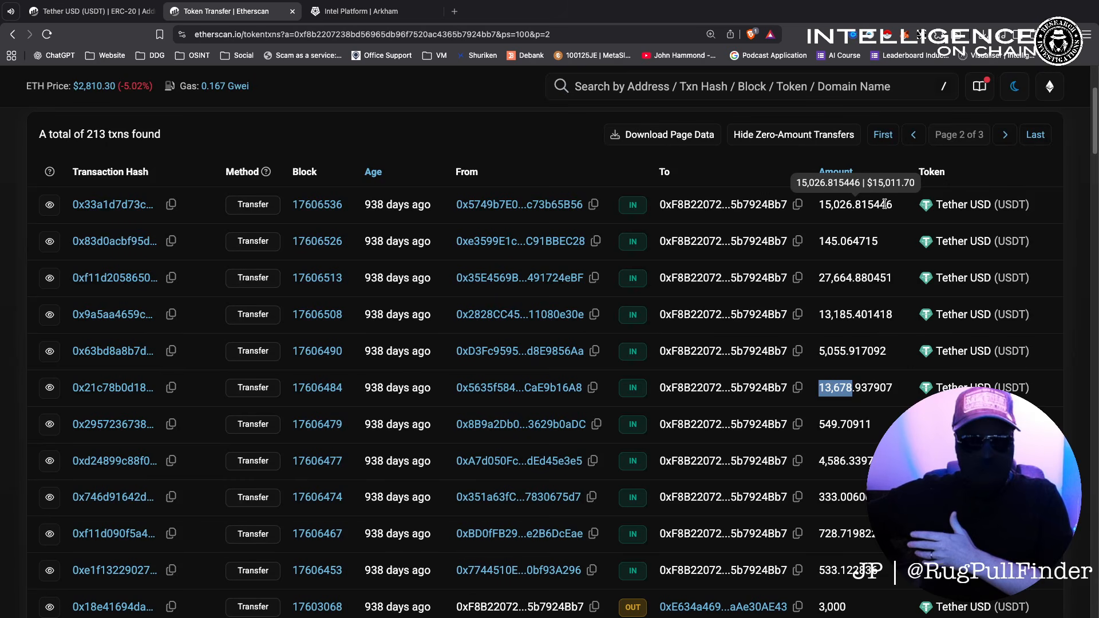
scroll(871, 348, "down", 6)
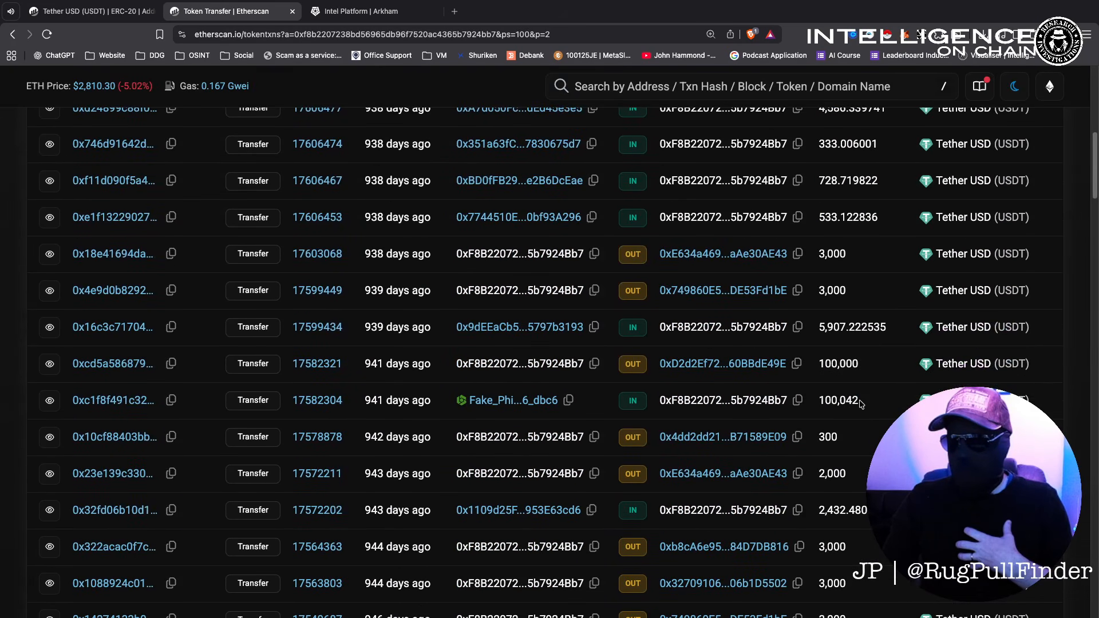
left_click_drag(859, 365, 833, 364)
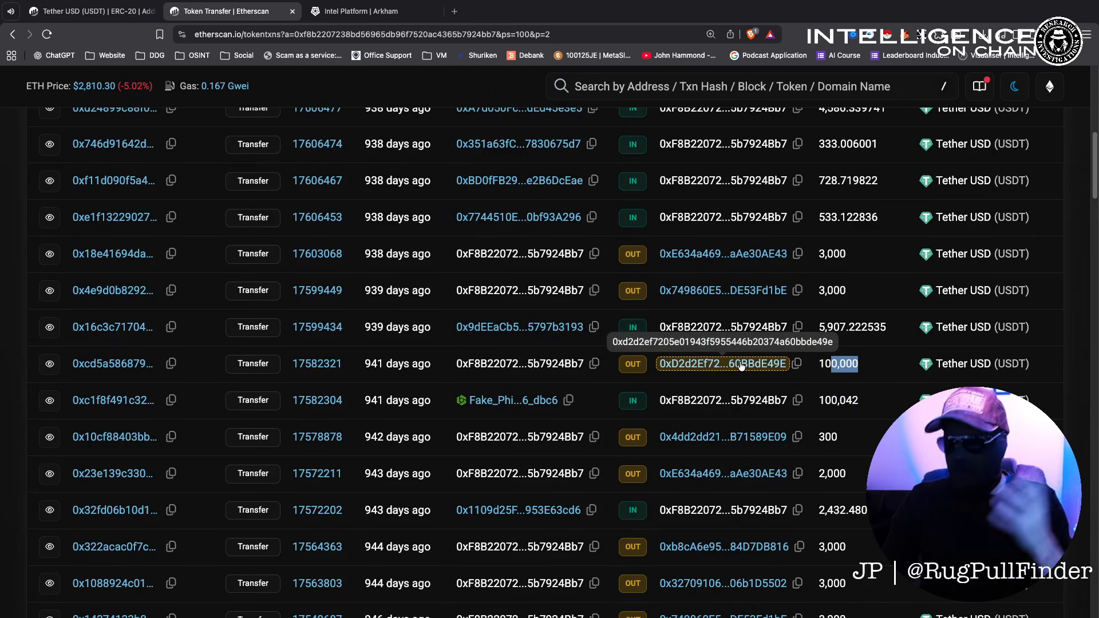
Open wallet 0xD2d2Ef72...60BBdE49E and view all its ERC-20 token transfers.
left_click(722, 364)
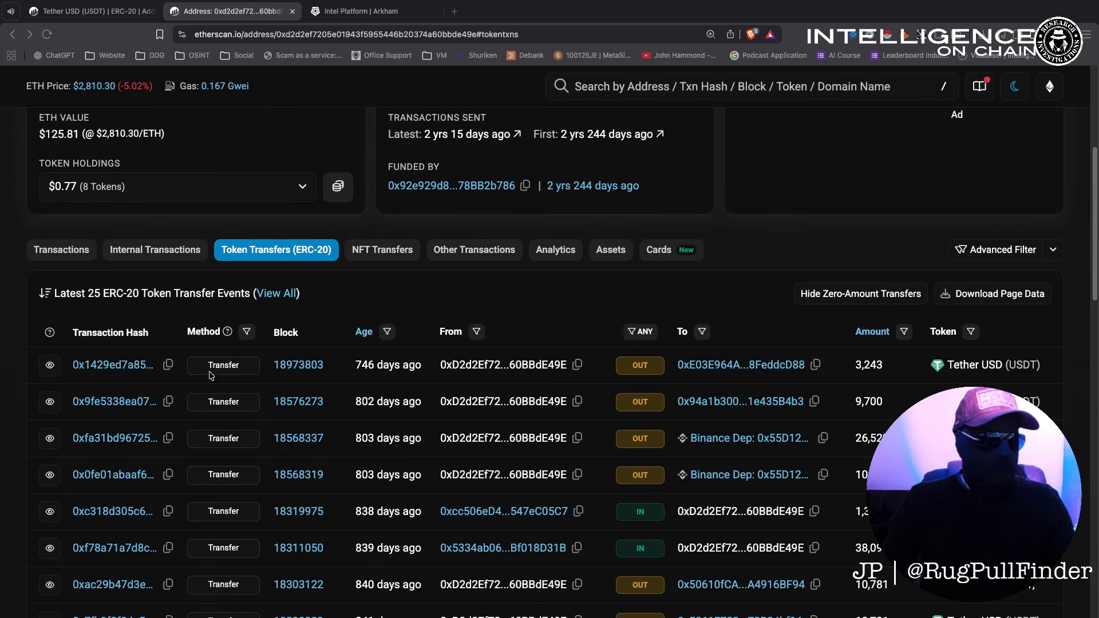
scroll(728, 410, "down", 1)
scroll(729, 410, "up", 3)
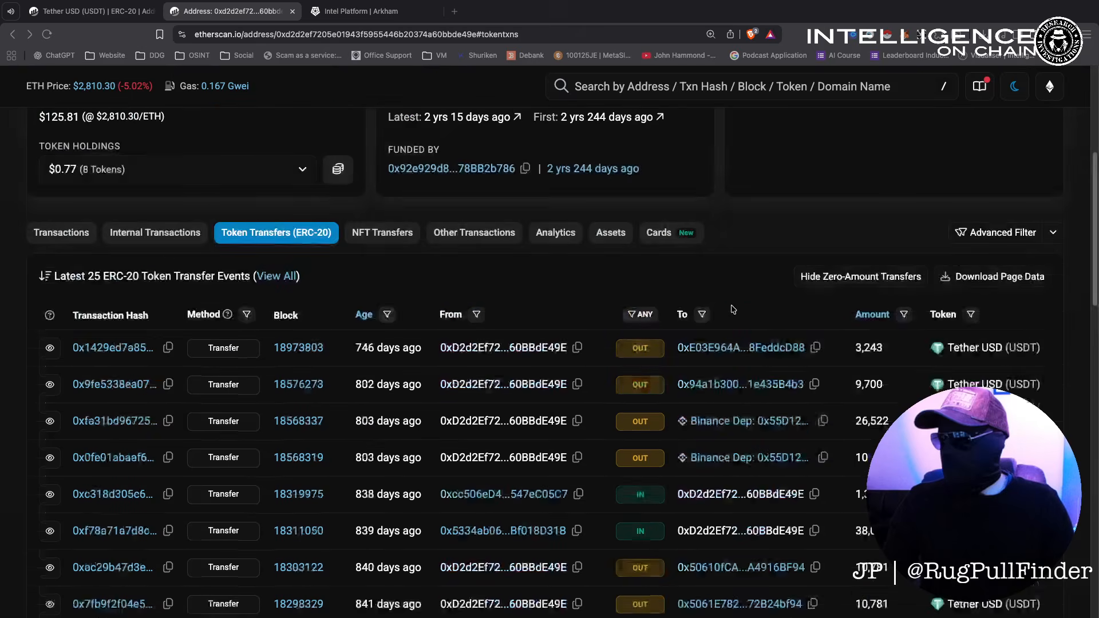
left_click(277, 400)
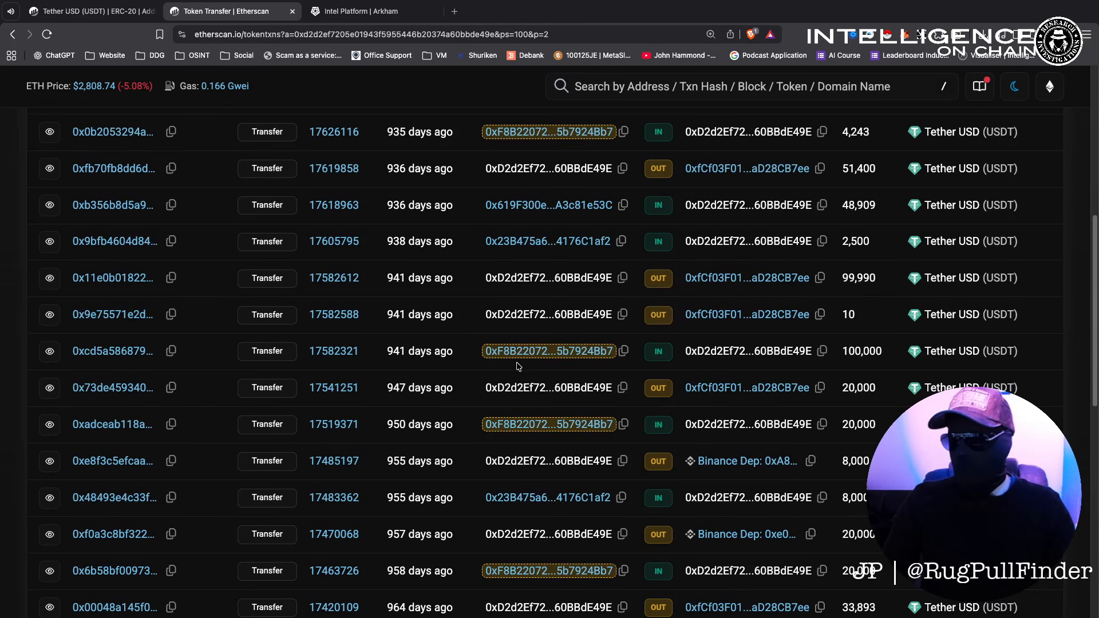
Mark the 10 and 99,990 USDT transfers and open recipient wallet 0xfCf03F01...aD28CB7ee.
left_click_drag(882, 351, 844, 315)
left_click_drag(878, 279, 843, 279)
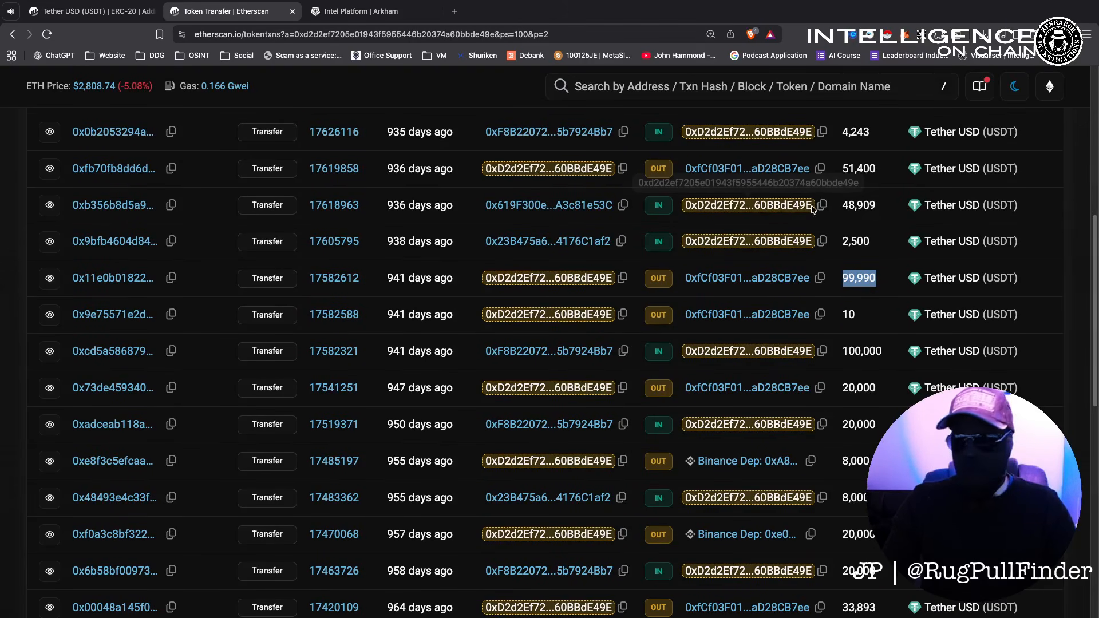
left_click(771, 280)
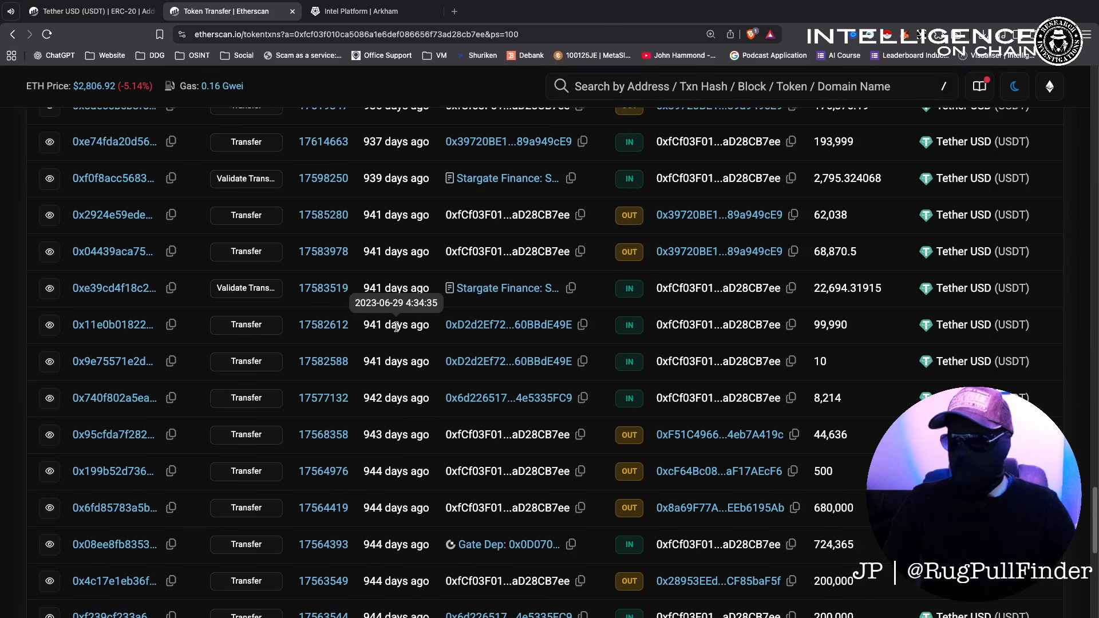
Highlight the 99,990, 10 and 22,694.31915 USDT inflows and the 68,870.5 USDT outflow.
left_click_drag(831, 361, 814, 327)
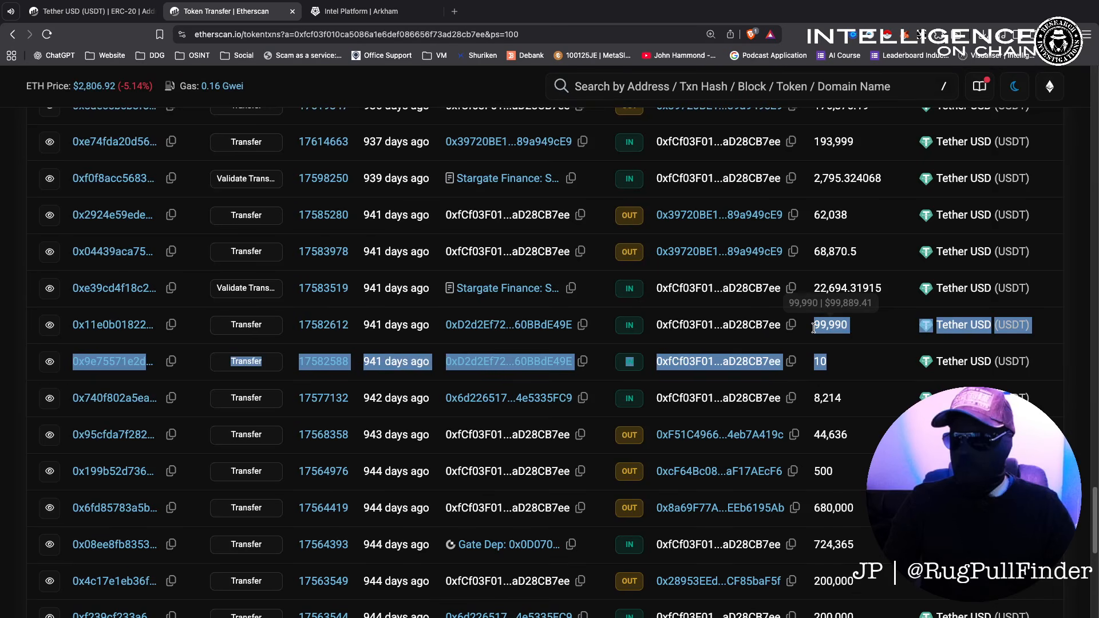
left_click_drag(862, 287, 813, 293)
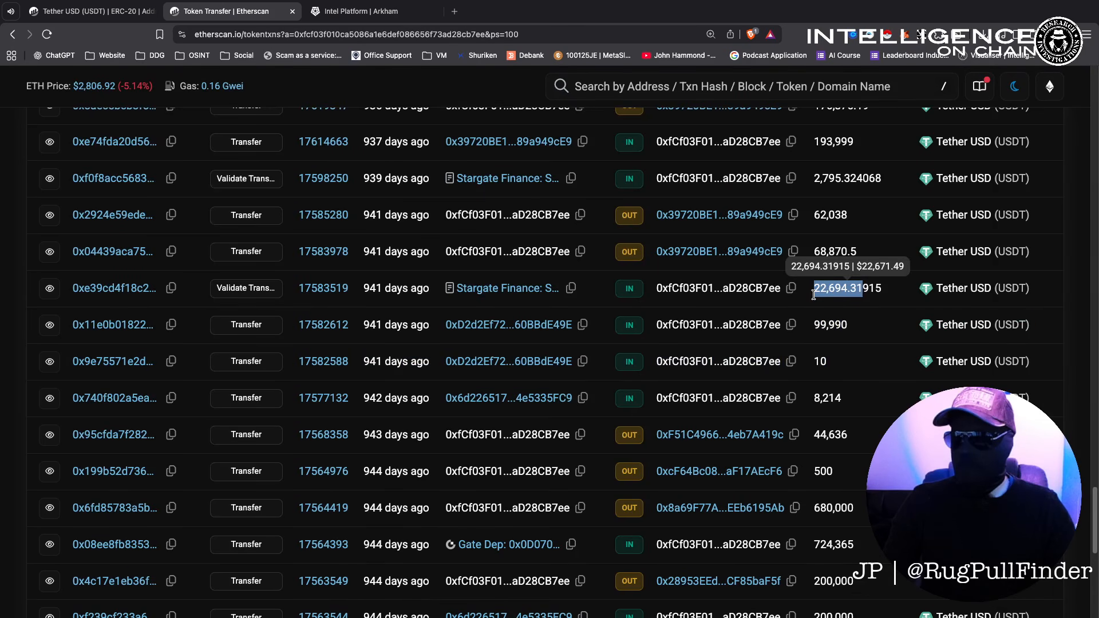
left_click_drag(814, 253, 828, 250)
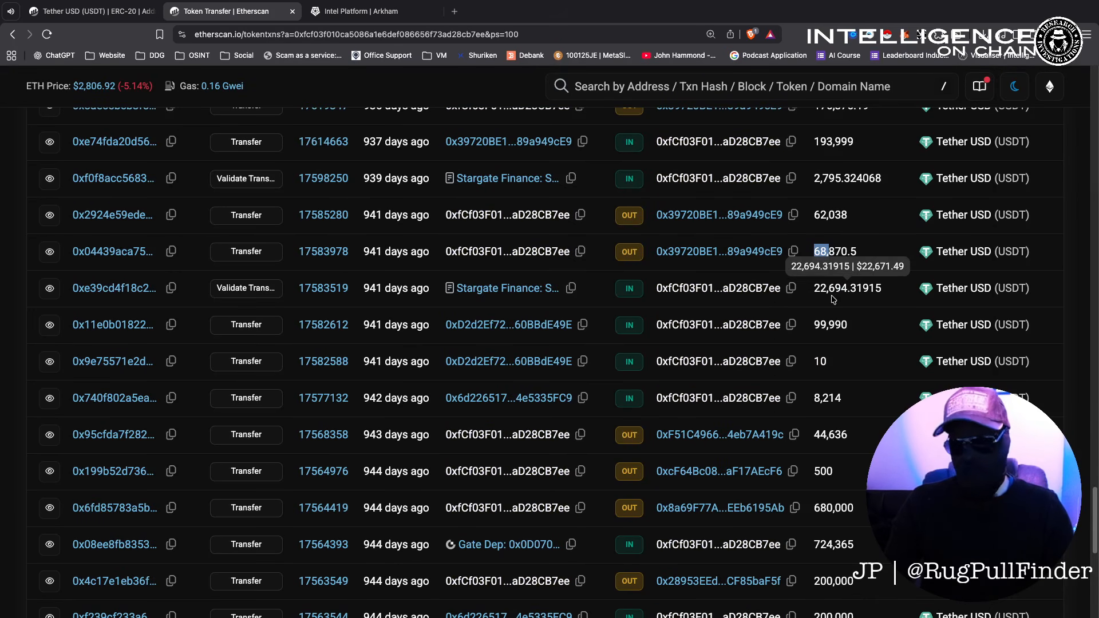
mouse_move(822, 402)
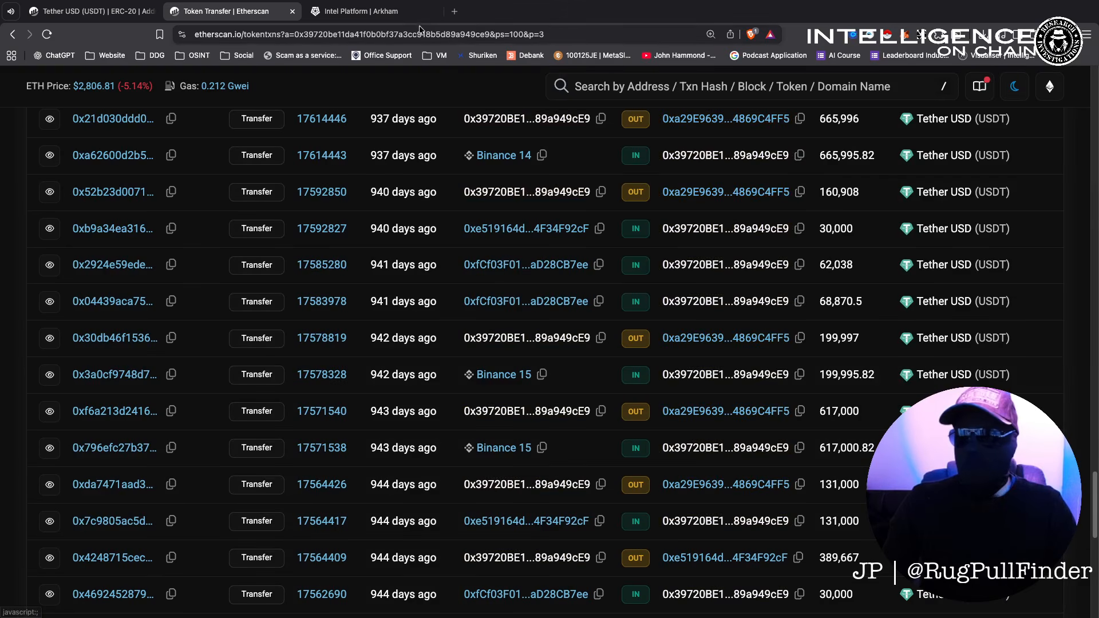
Switch to the Arkham tab to look up address 0xa29E9639...4869C4FF5.
left_click(383, 12)
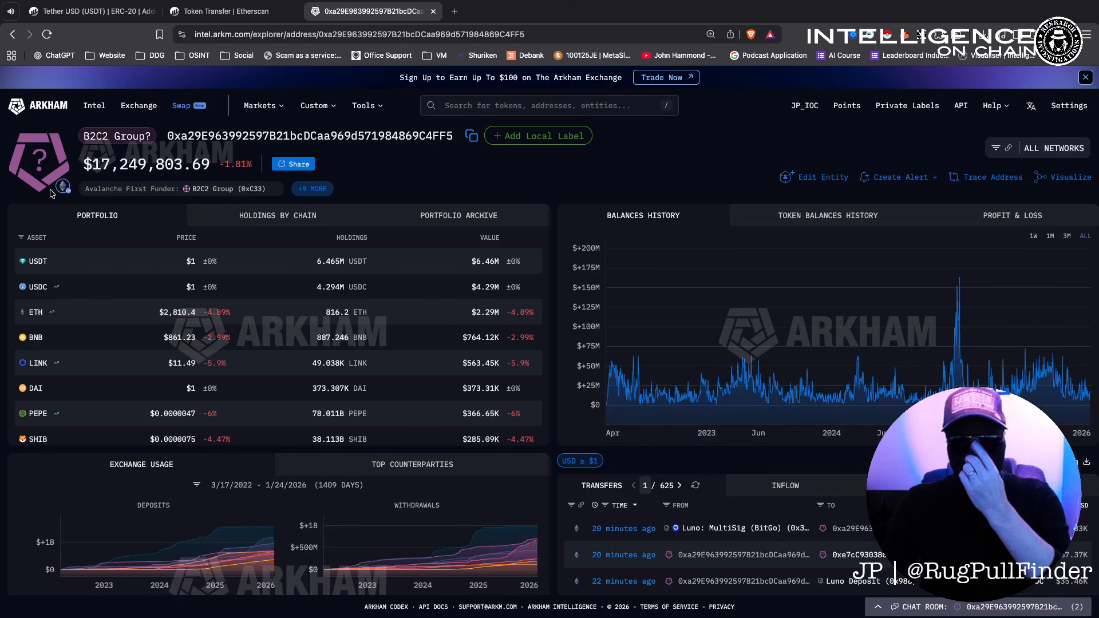
In Arkham, review all funder tags and the all-time top counterparties, led by B2C2 Group, then return to Etherscan.
mouse_move(113, 143)
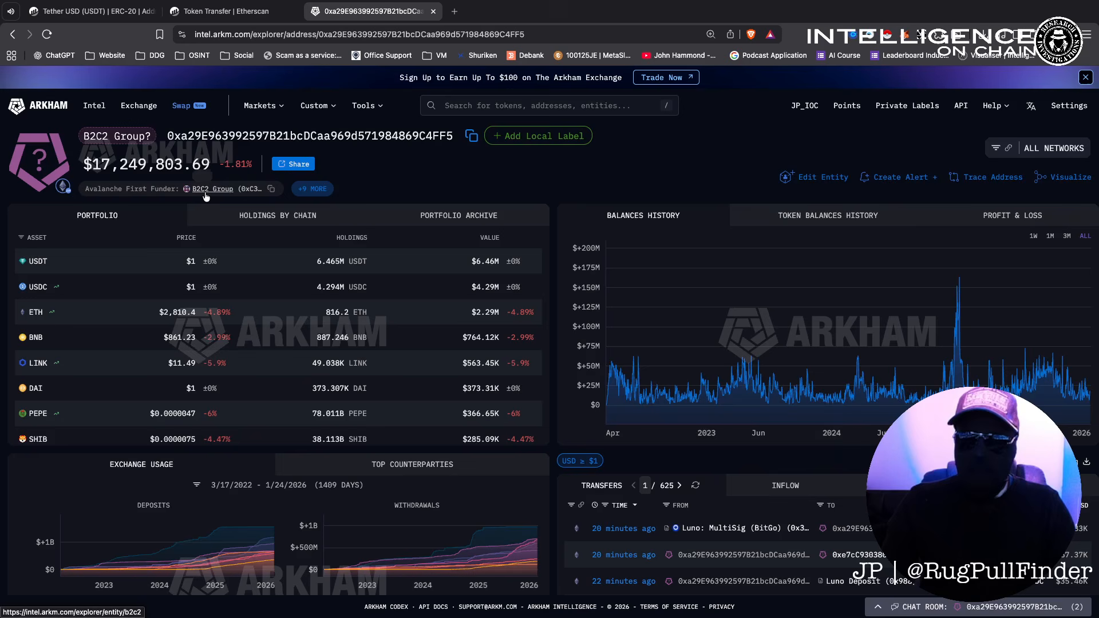
left_click(308, 190)
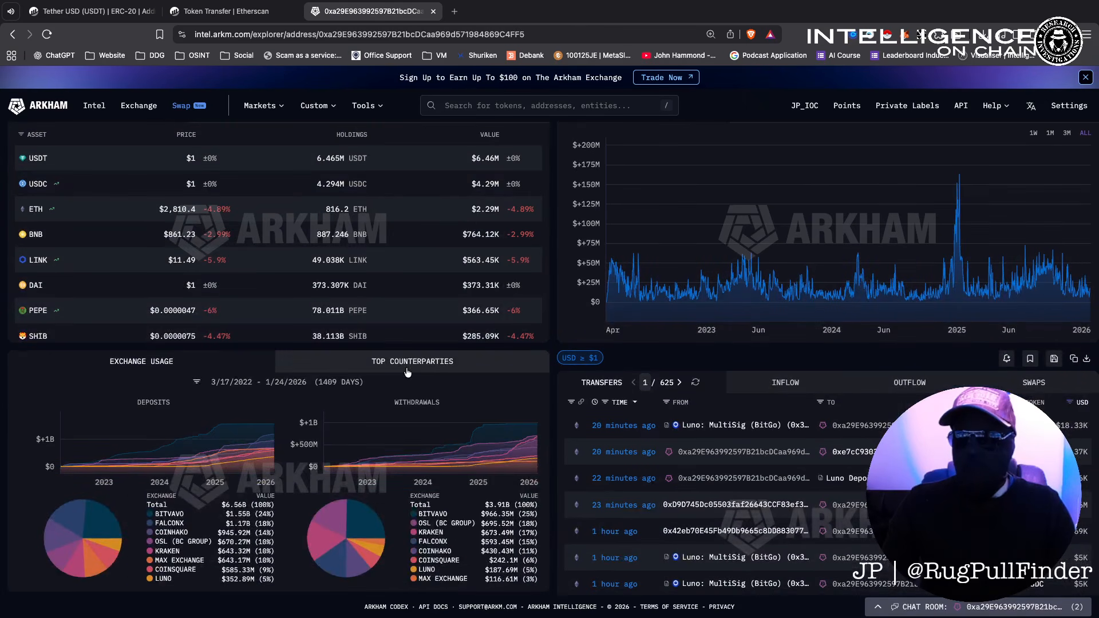
left_click(410, 362)
scroll(403, 368, "down", 4)
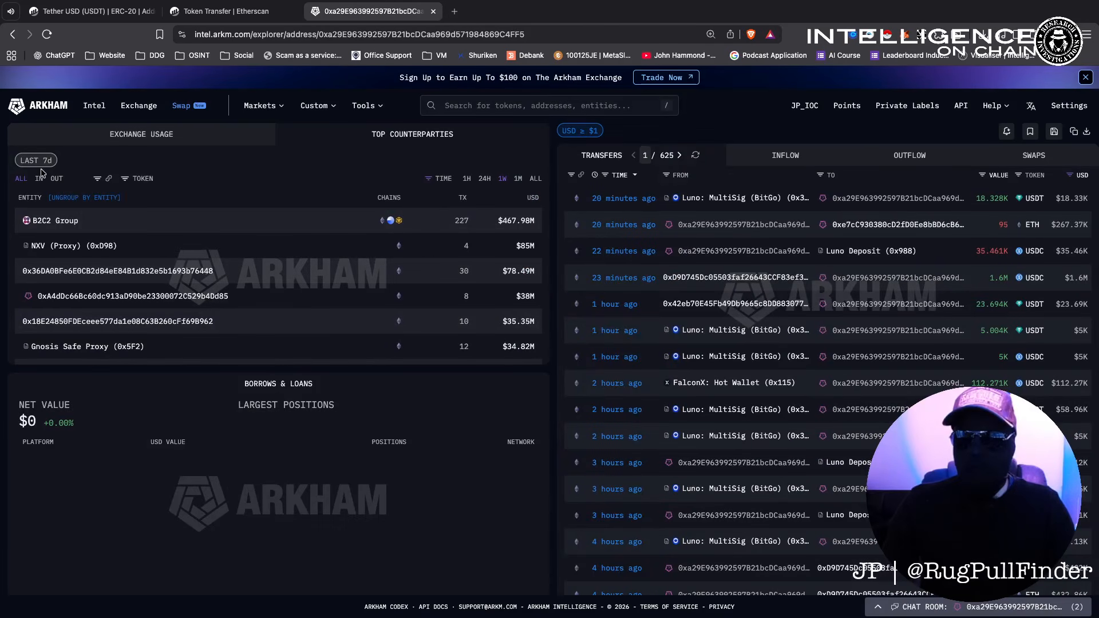
left_click(26, 164)
scroll(289, 166, "up", 1)
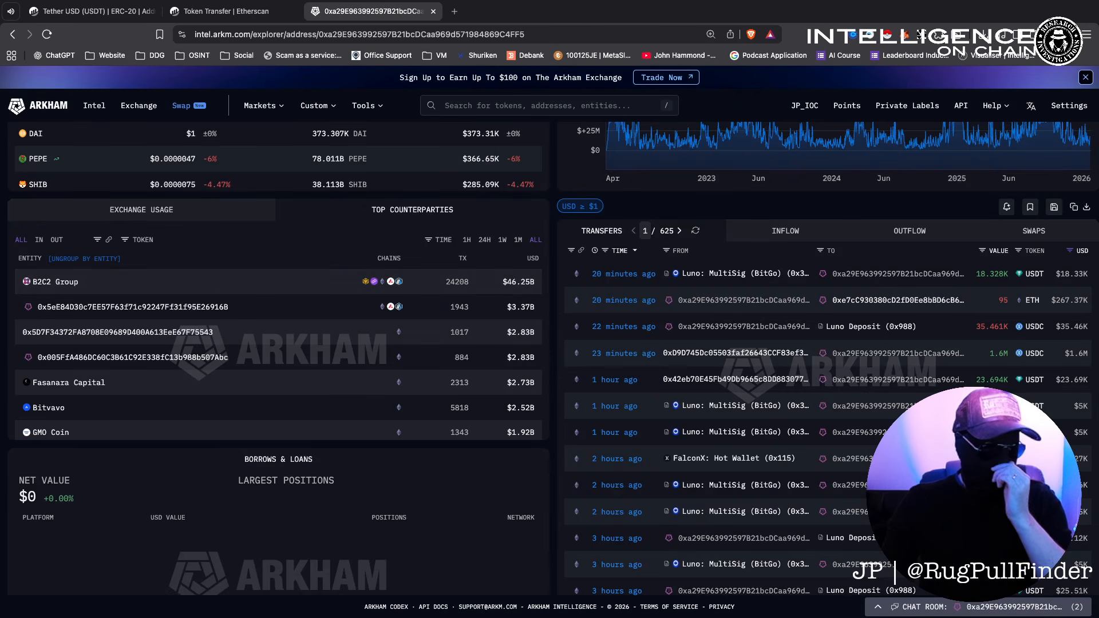
left_click(207, 11)
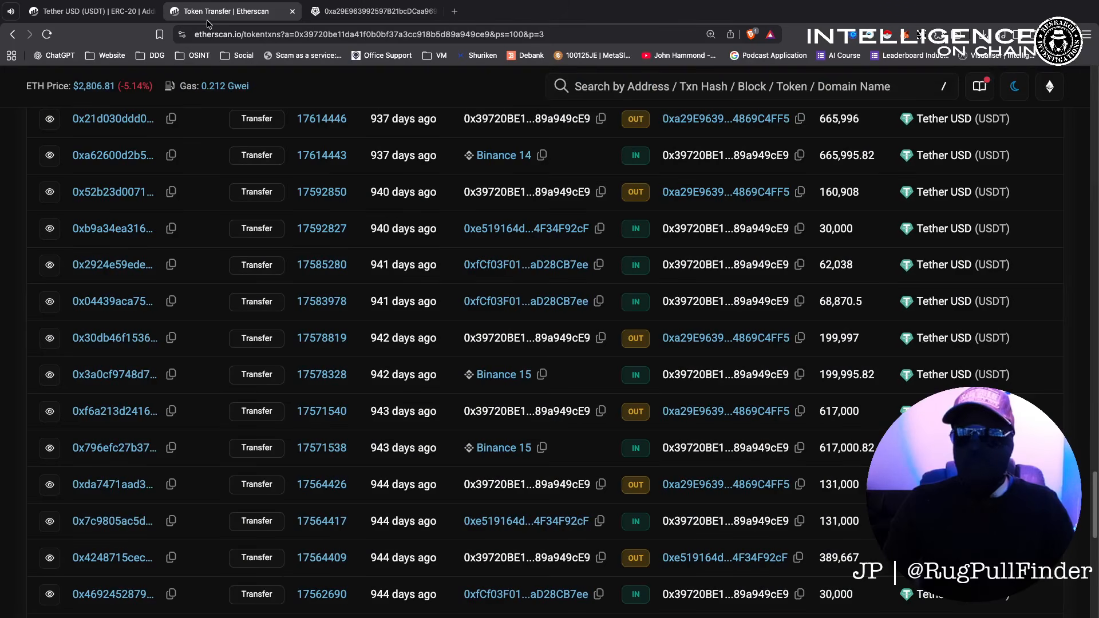
Copy wallet 0x39720BE1…89a949cE9's address from the Etherscan transfer list and load dashboard.misttrack.io.
left_click(12, 35)
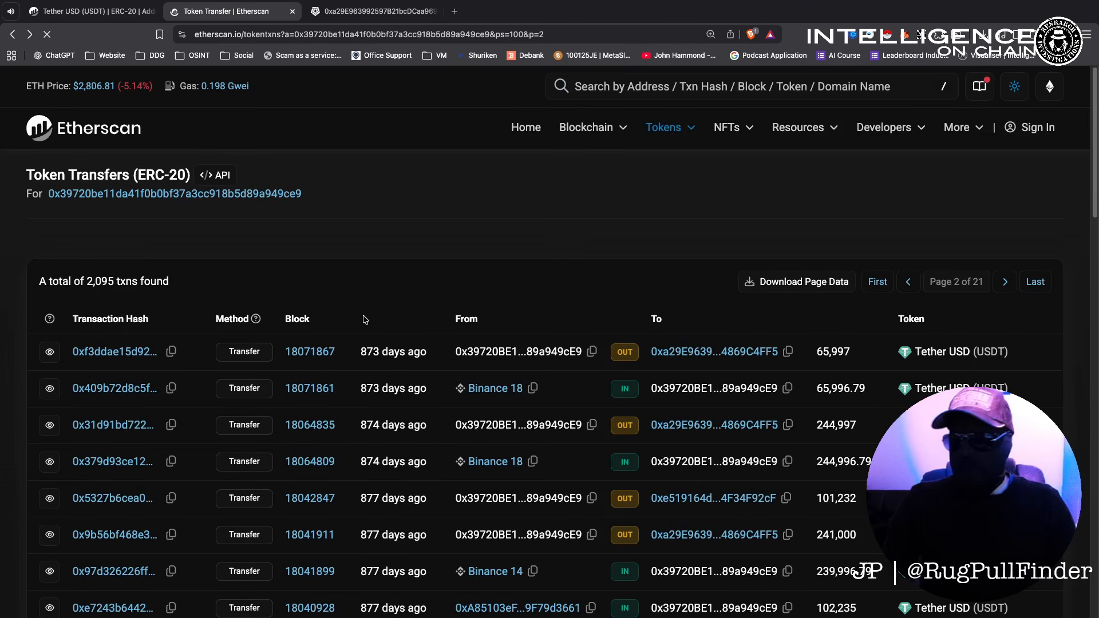
left_click_drag(47, 195, 292, 197)
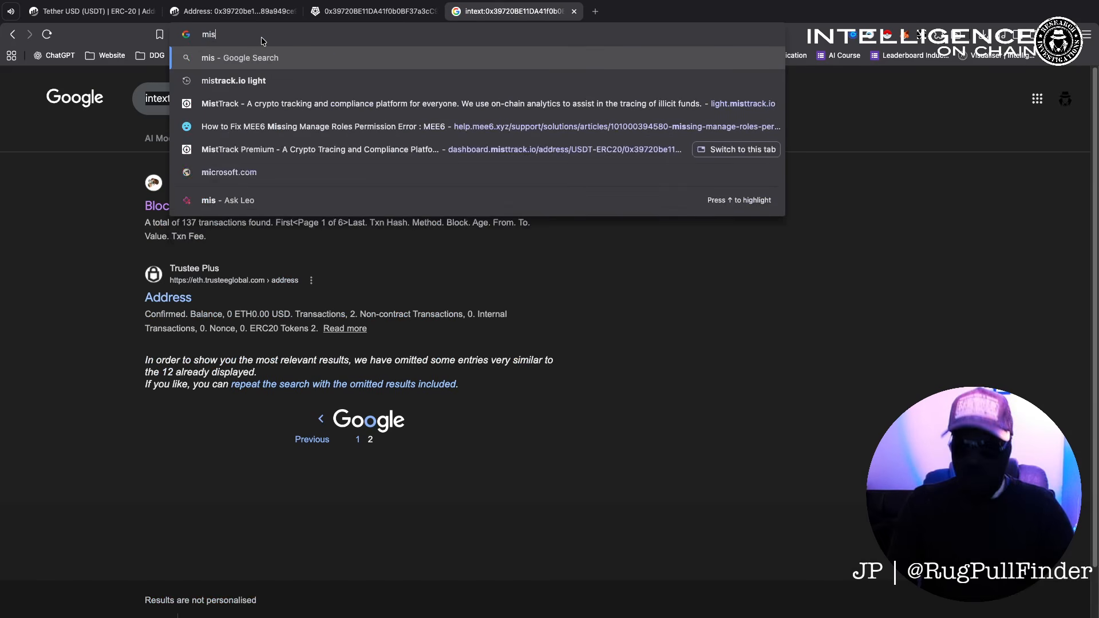
type("ttrack")
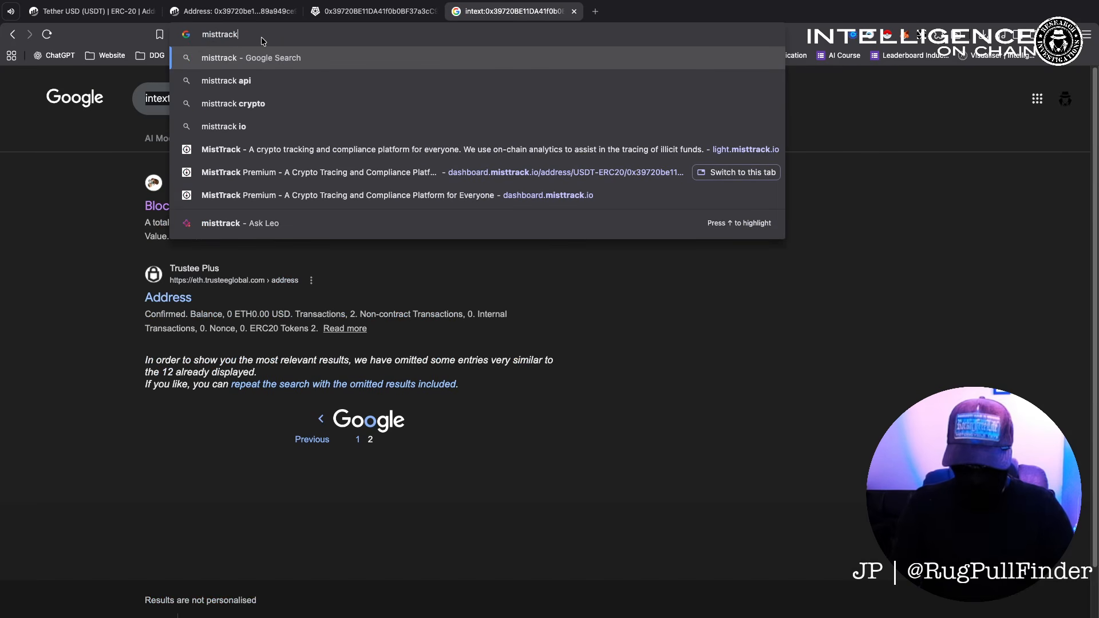
type(".io")
type("dashboard.")
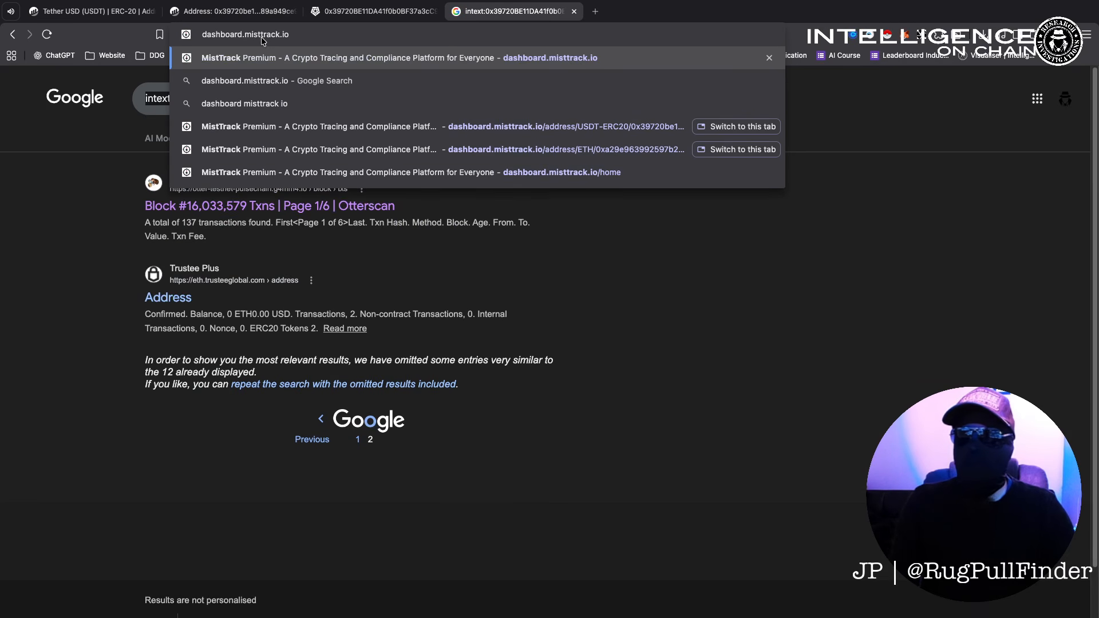
key("Return")
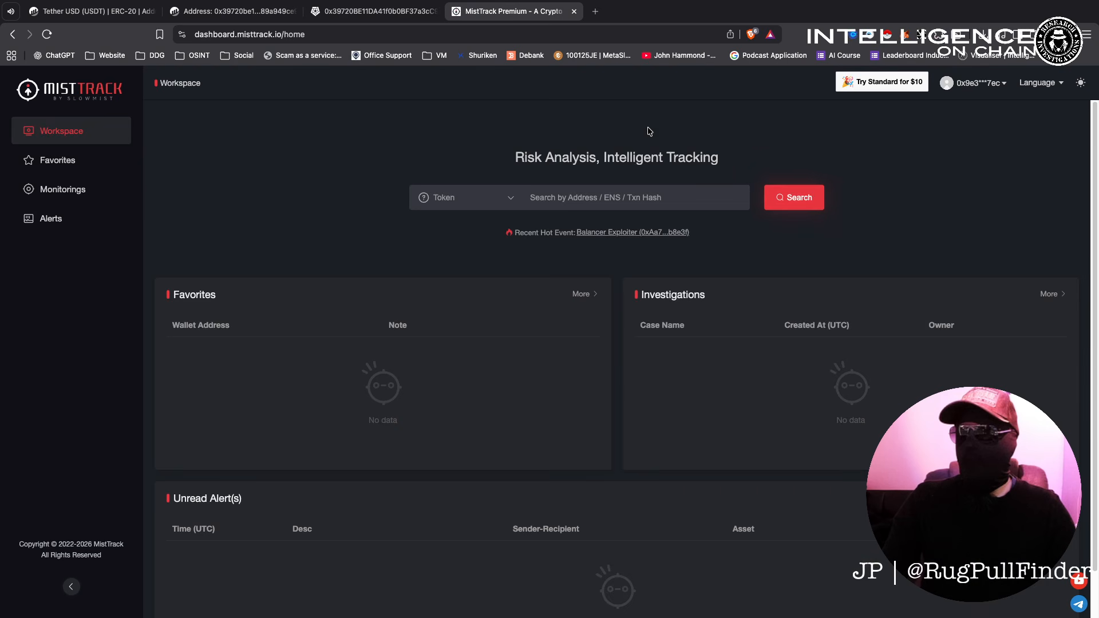
Search wallet 0x39720BE1…89a949cE9 on ETH in MistTrack to see its risk score 85 and transaction graph.
type("0x39720BE11DA41f0b0BF37a3cC918B5D89a949cE9")
left_click(791, 205)
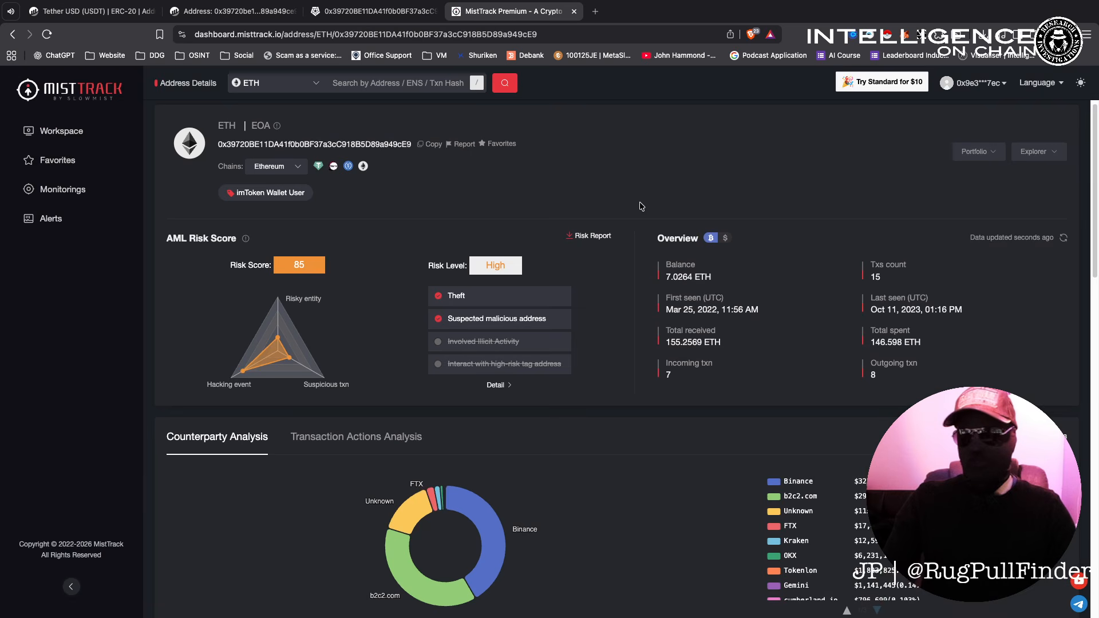
scroll(643, 207, "down", 1)
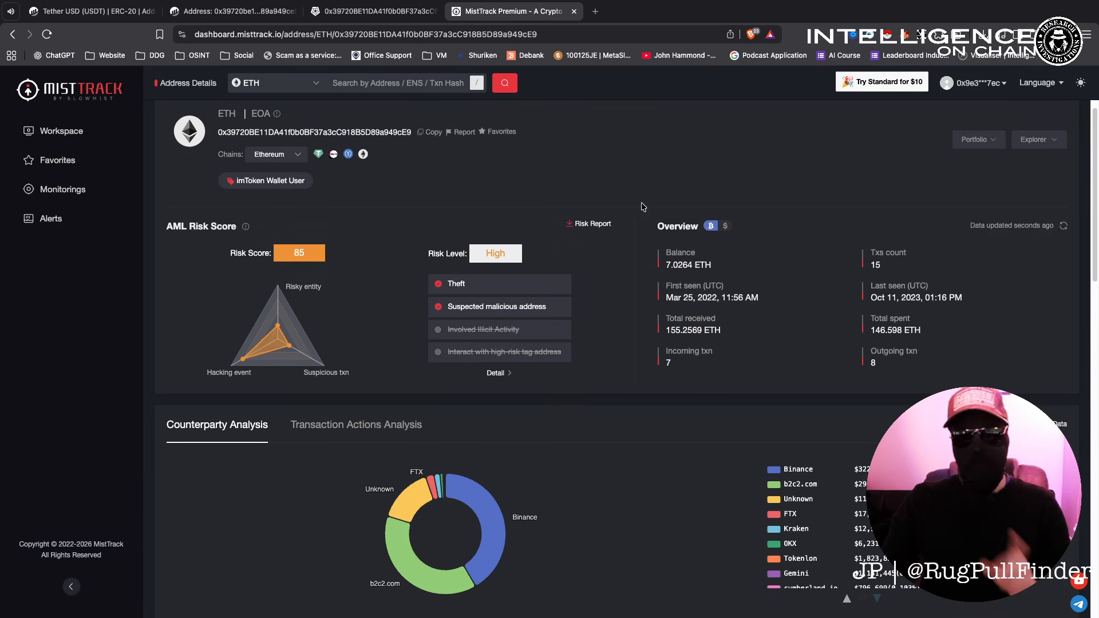
scroll(643, 207, "down", 10)
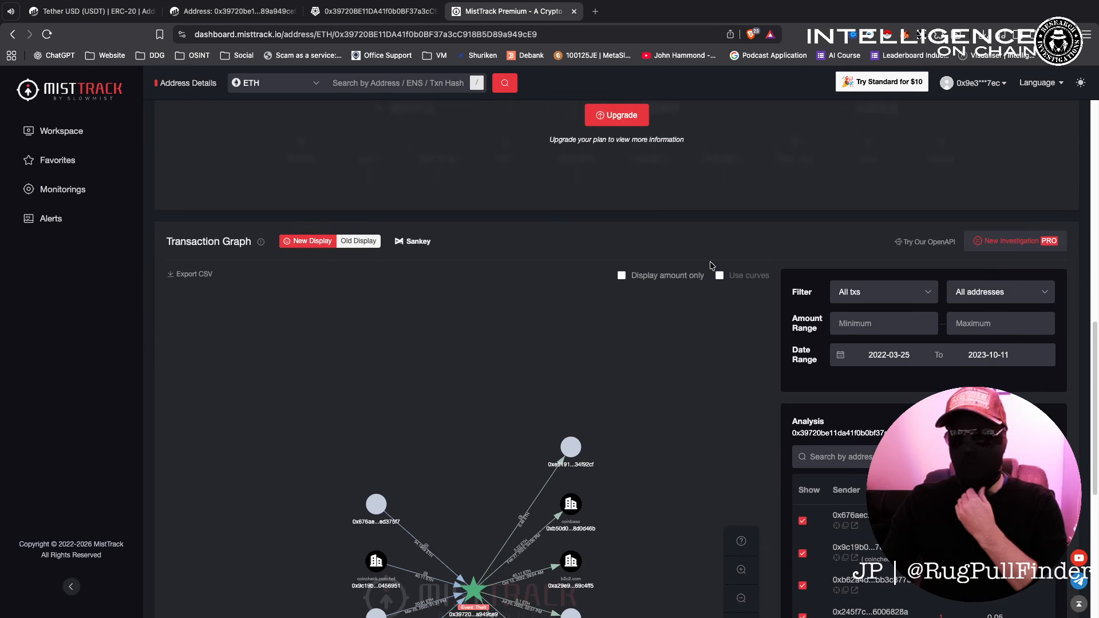
scroll(712, 265, "down", 5)
scroll(486, 335, "up", 3)
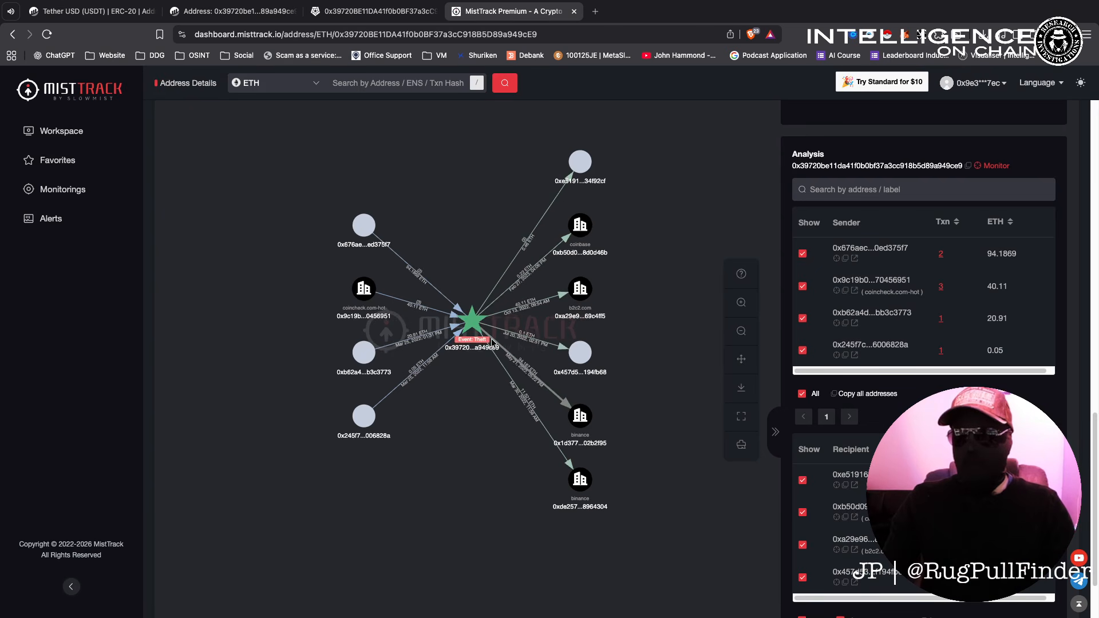
scroll(485, 335, "up", 2)
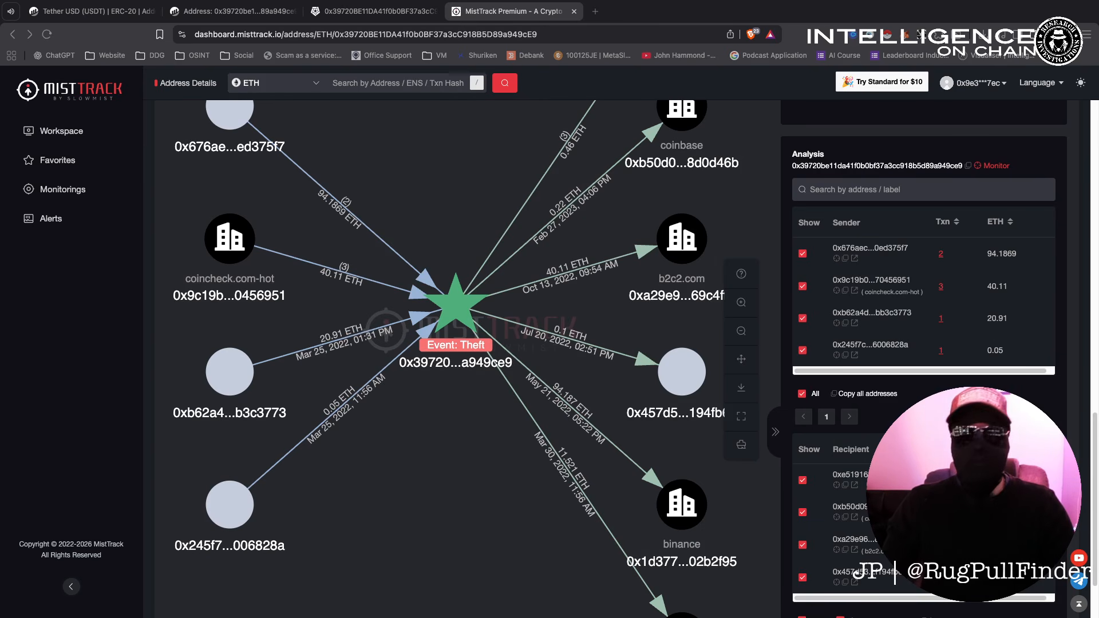
Pan and zoom Arkham's phishing-funds flow graph, then bring MetaSleuth's 'Jan '26 Crypto Tracing Challenge' graph forward.
left_click_drag(2, 257, 435, 13)
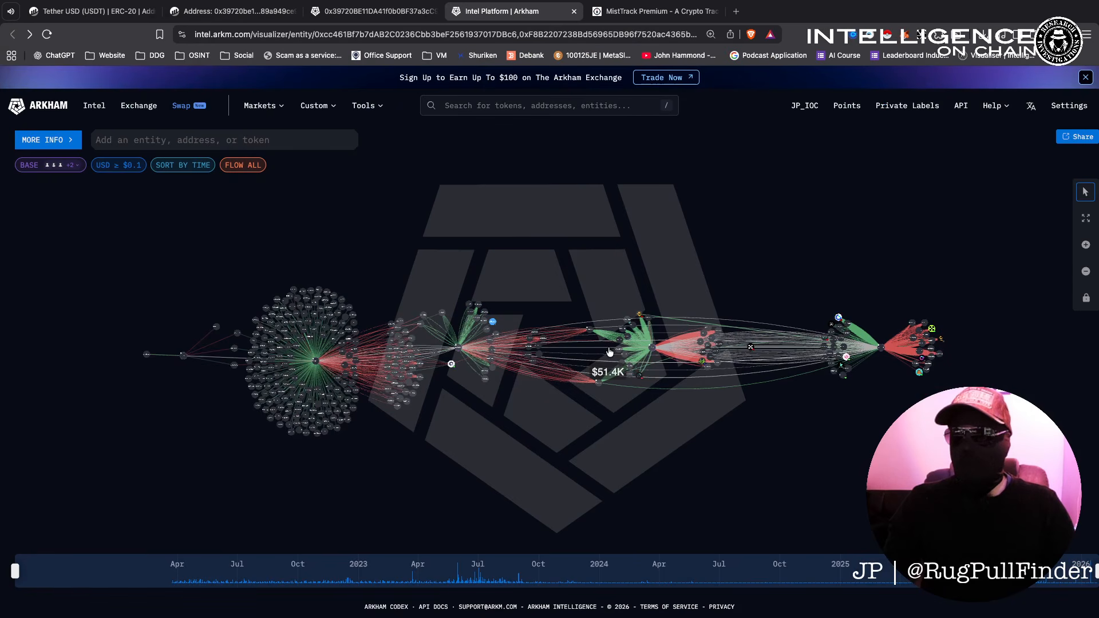
scroll(572, 356, "up", 2)
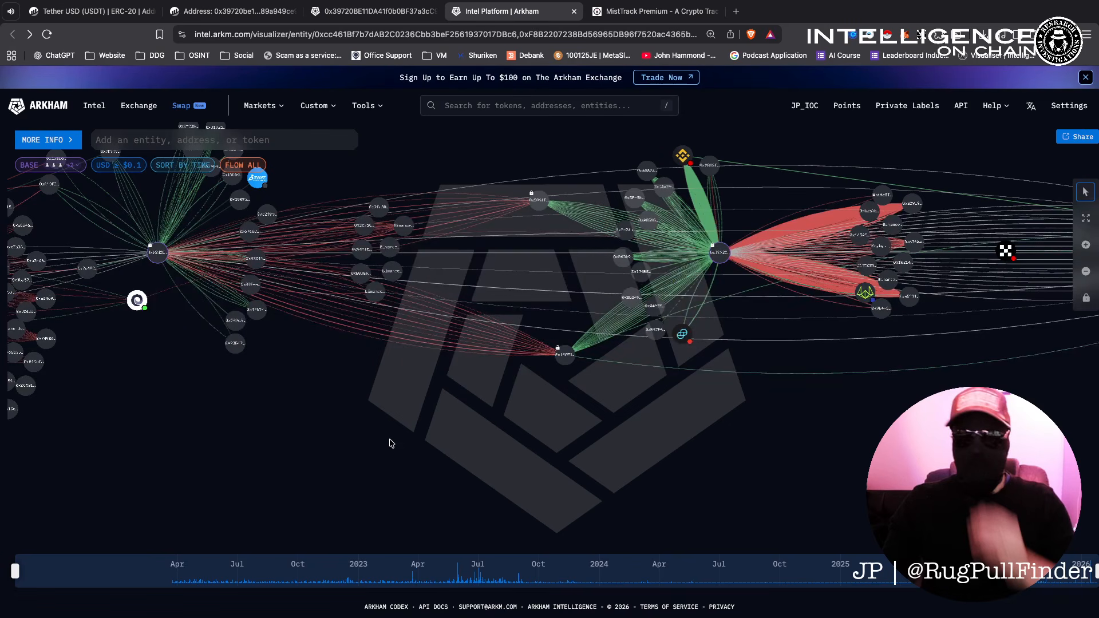
left_click_drag(391, 444, 642, 467)
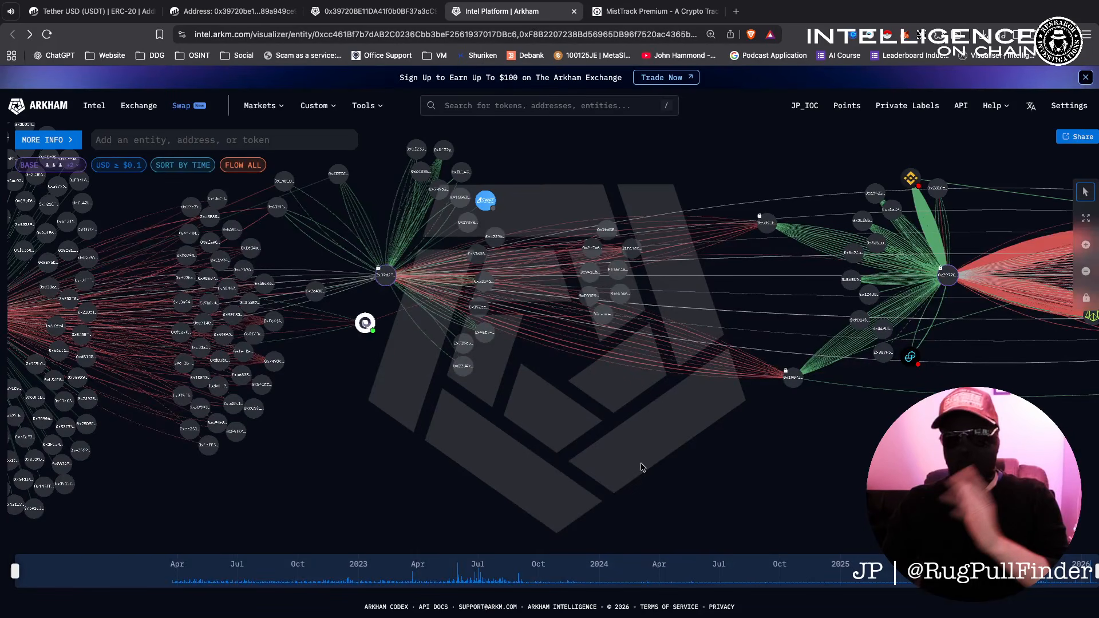
scroll(641, 468, "down", 3)
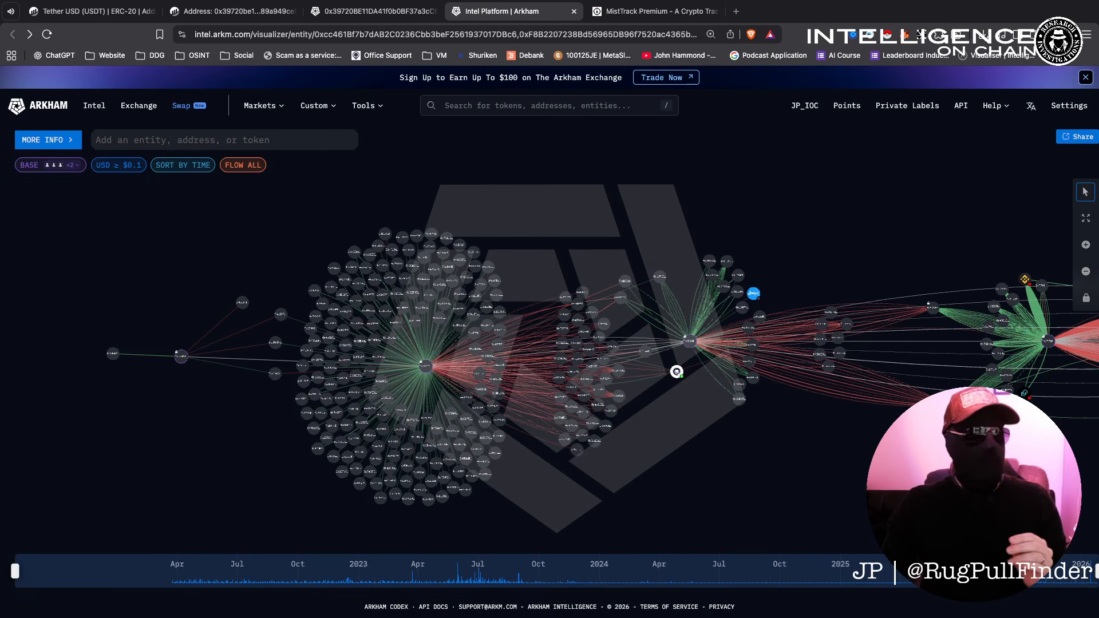
left_click_drag(382, 617, 359, 18)
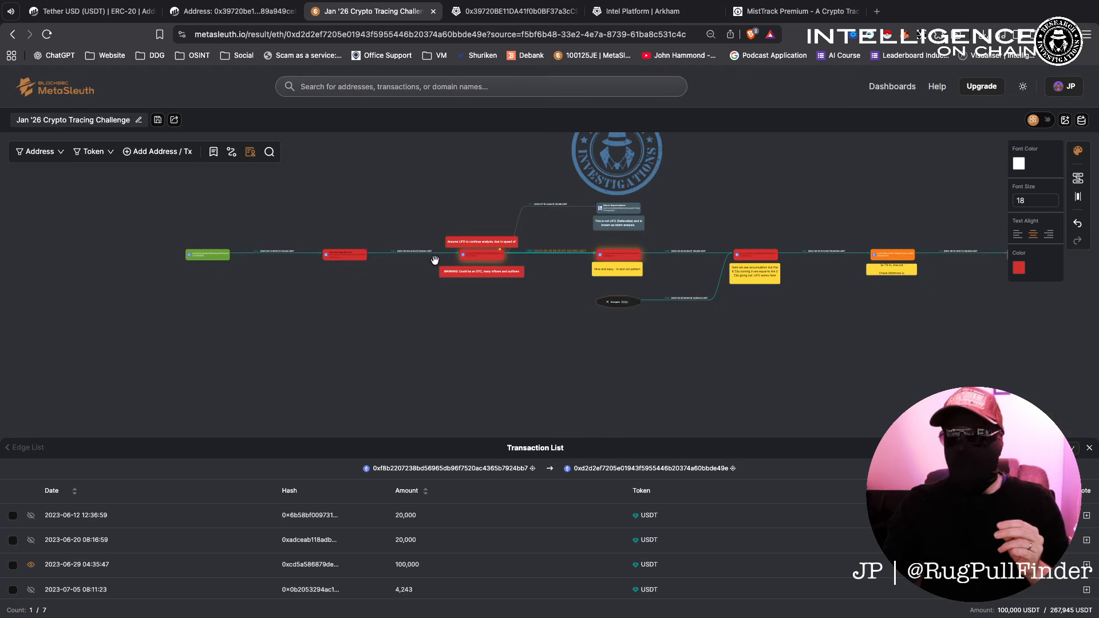
Append "transactions in and out" to the end of the Assume LIFO note.
scroll(435, 260, "up", 5)
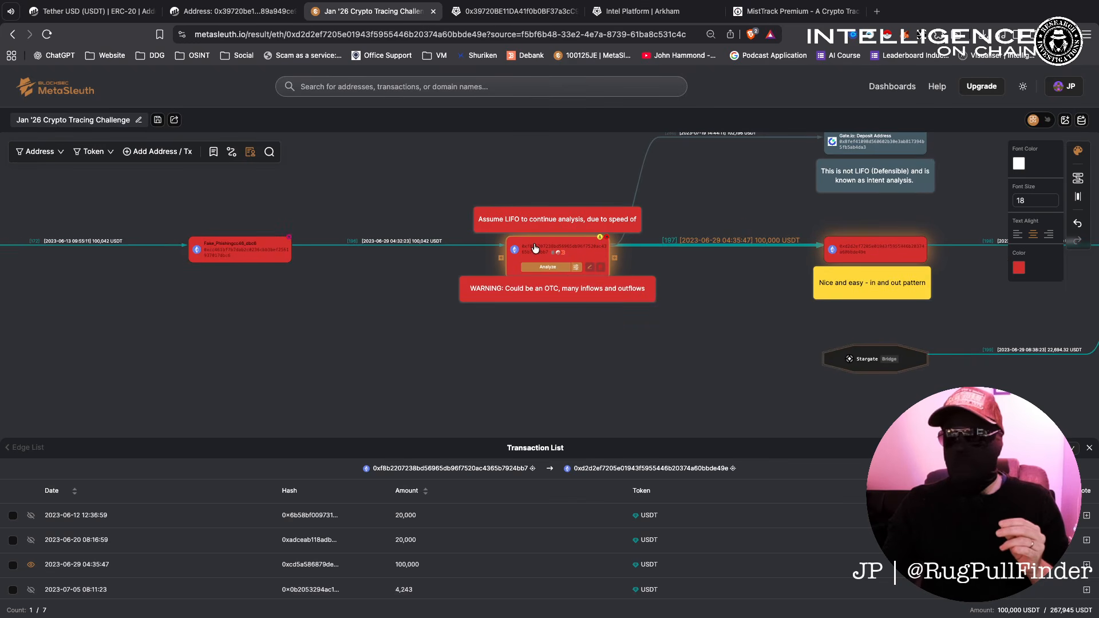
left_click_drag(593, 181, 375, 215)
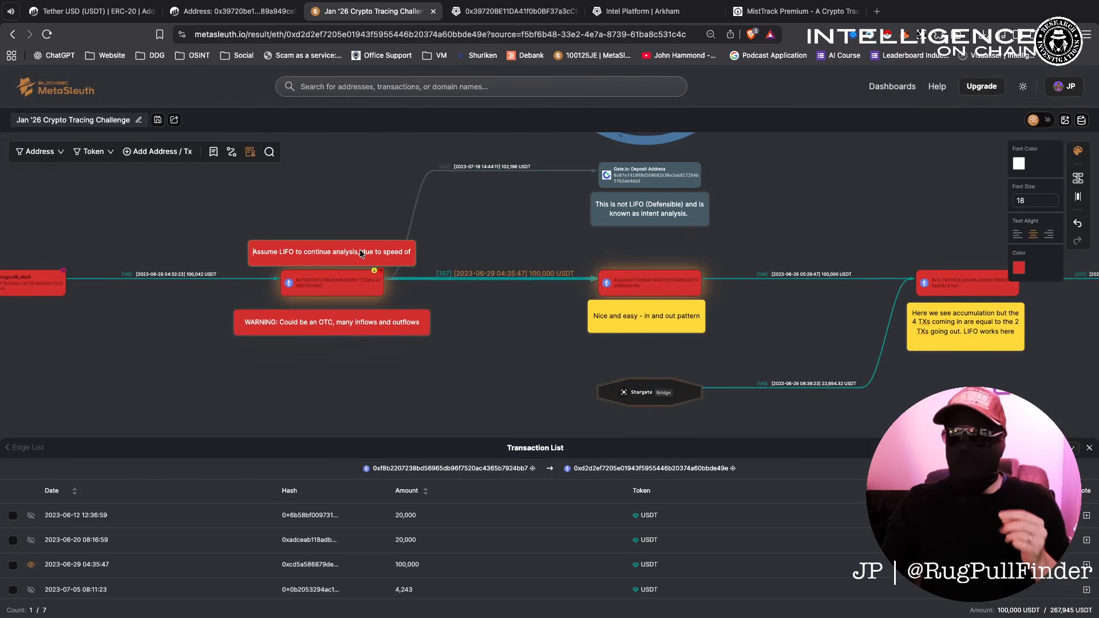
double_click(393, 253)
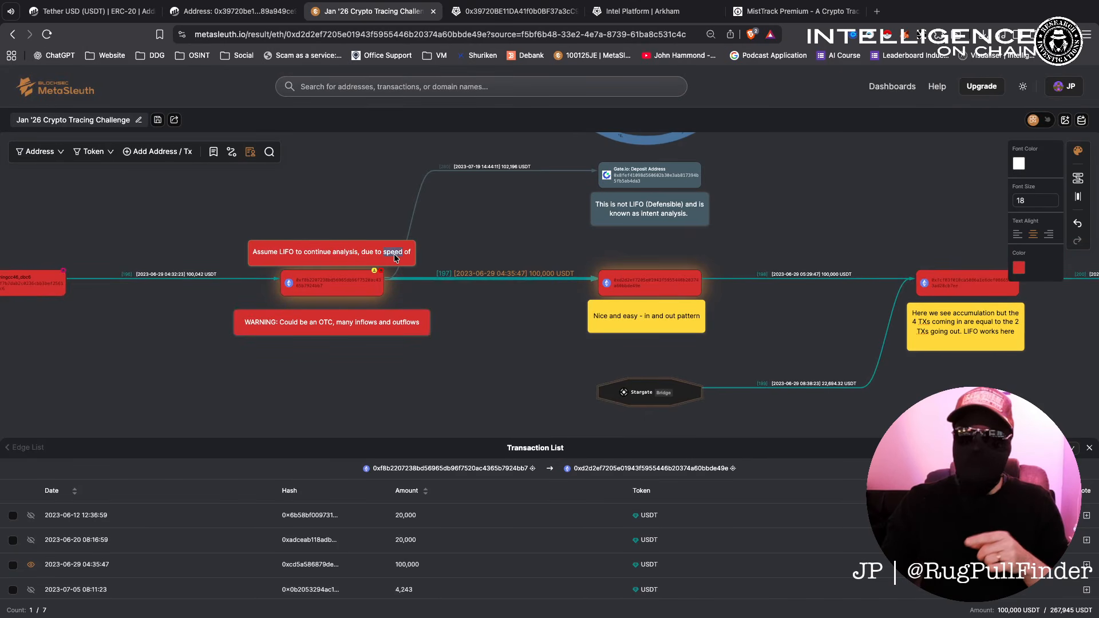
left_click(394, 248)
type("transactions in and out")
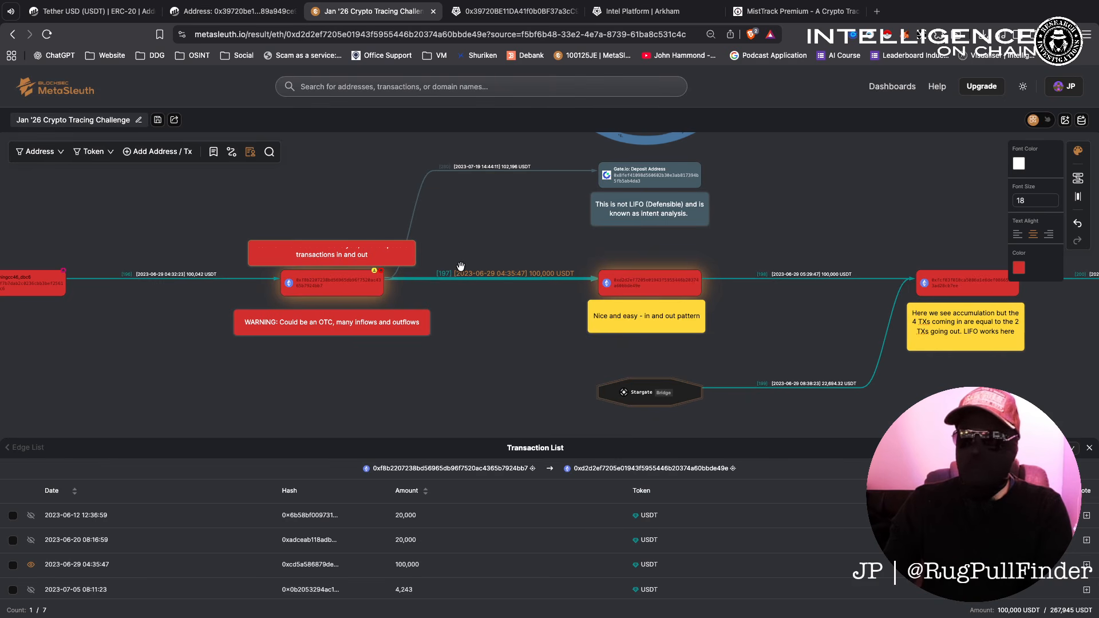
Pan and zoom across the annotated graph, past the Stargate Bridge and orange 0x39720 nodes, to show it whole.
scroll(297, 322, "up", 5)
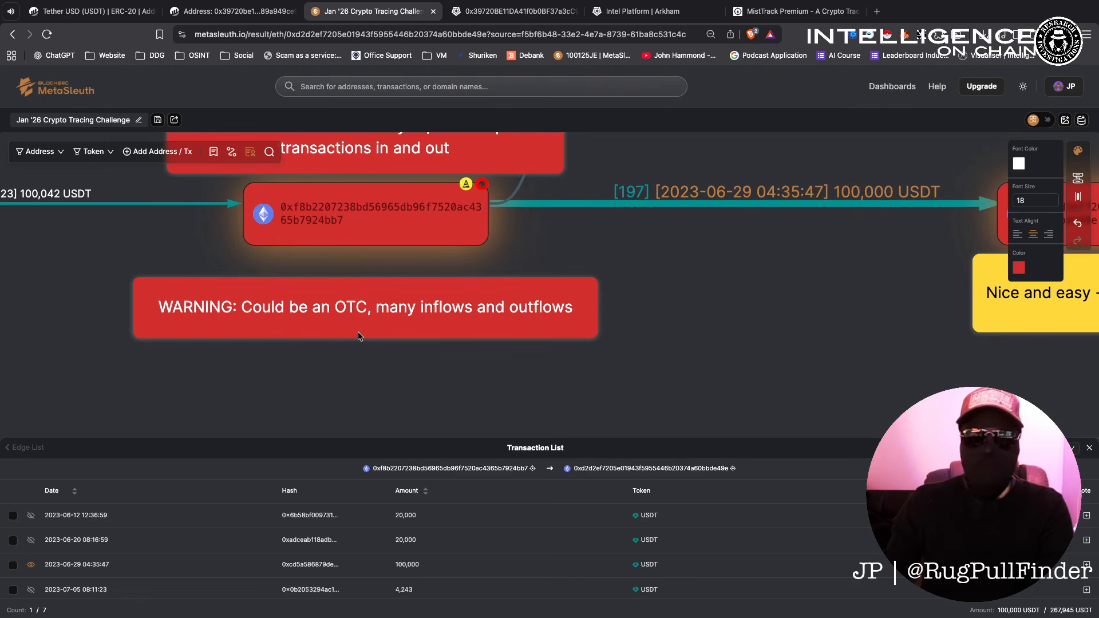
scroll(625, 341, "down", 5)
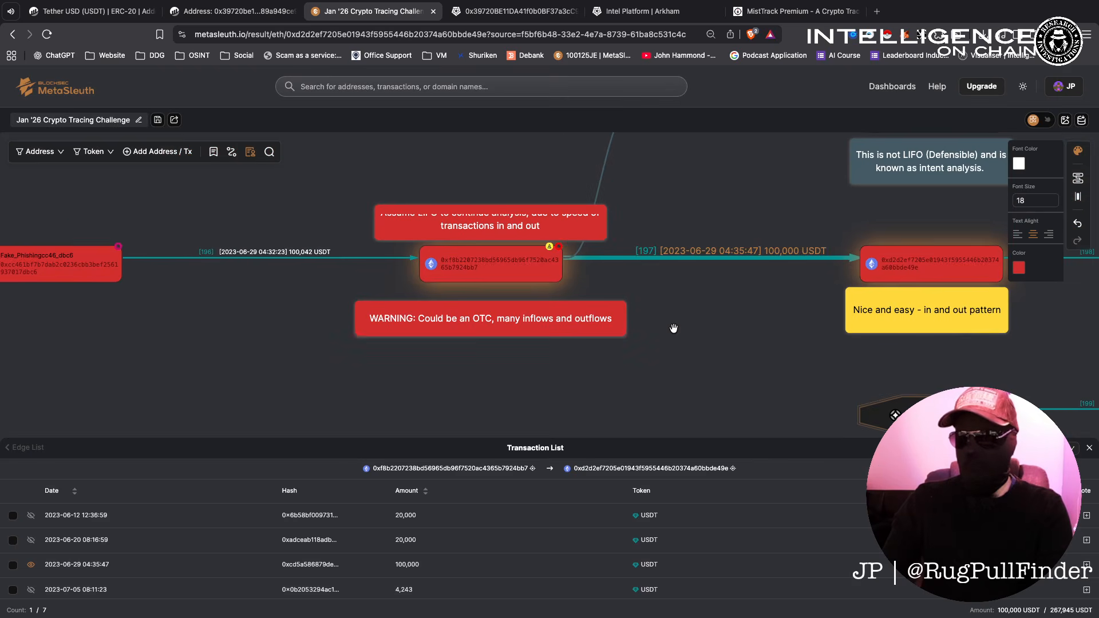
scroll(643, 248, "up", 5)
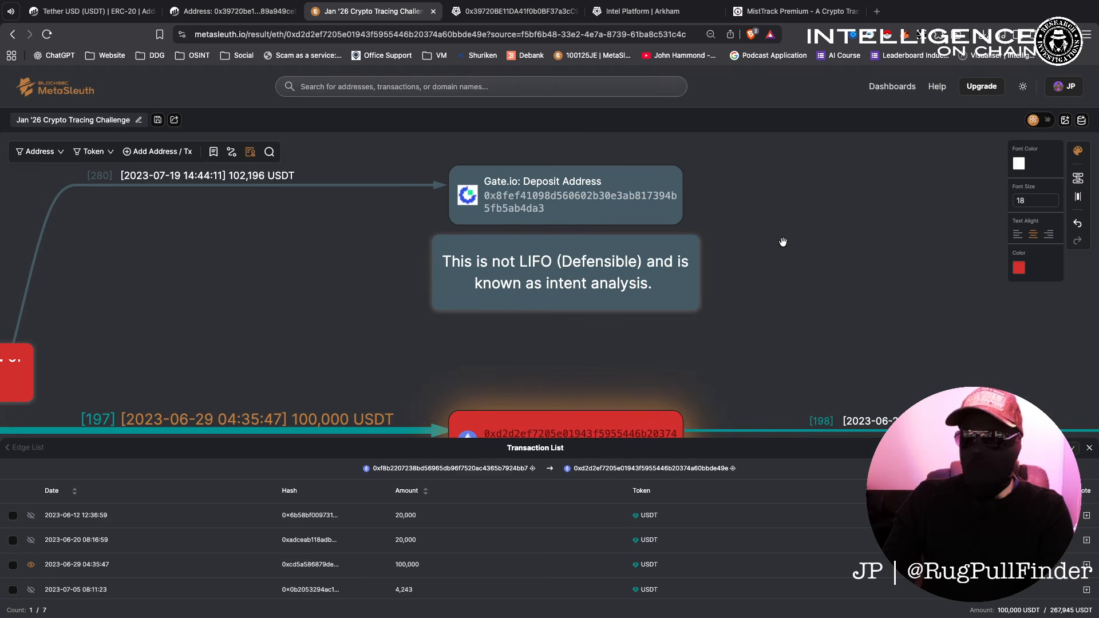
scroll(787, 240, "down", 5)
left_click_drag(839, 272, 710, 217)
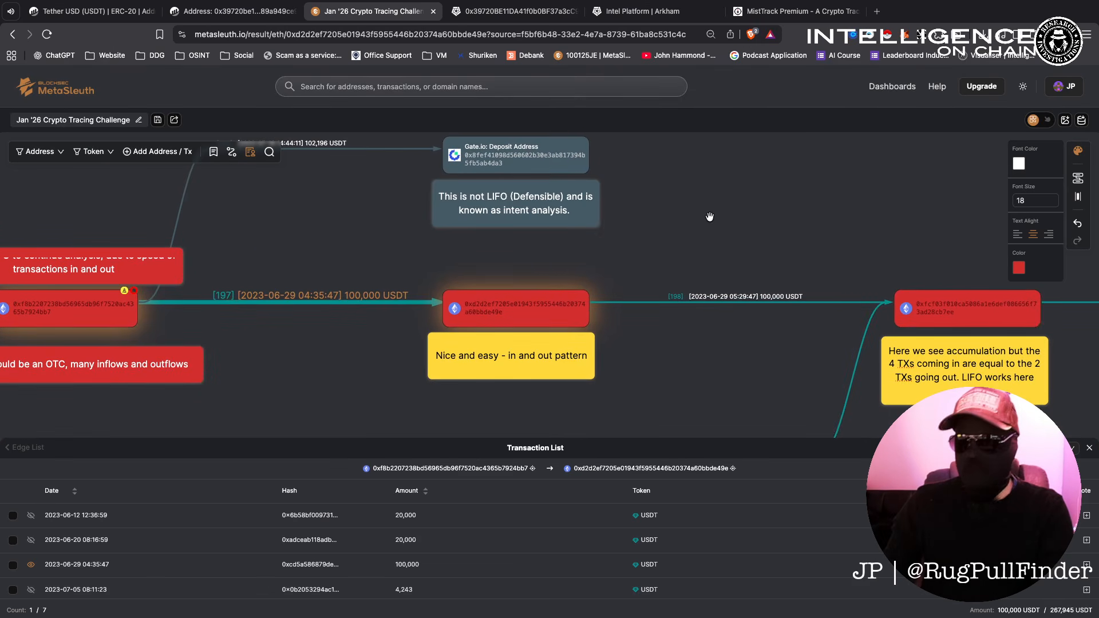
scroll(795, 217, "down", 2)
left_click_drag(831, 195, 613, 160)
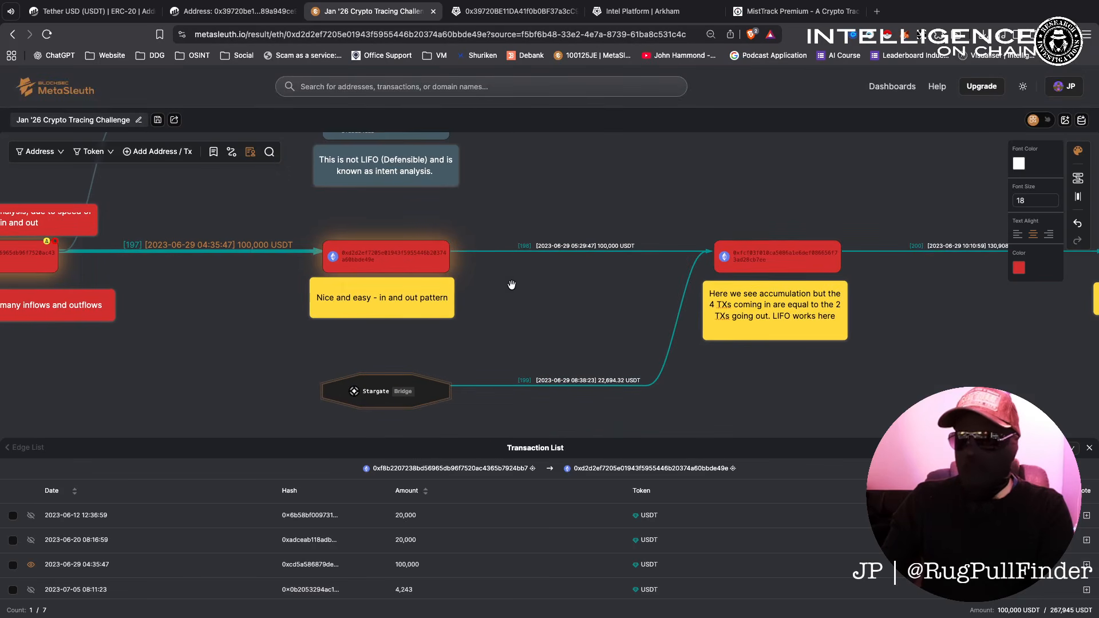
left_click_drag(953, 318, 612, 317)
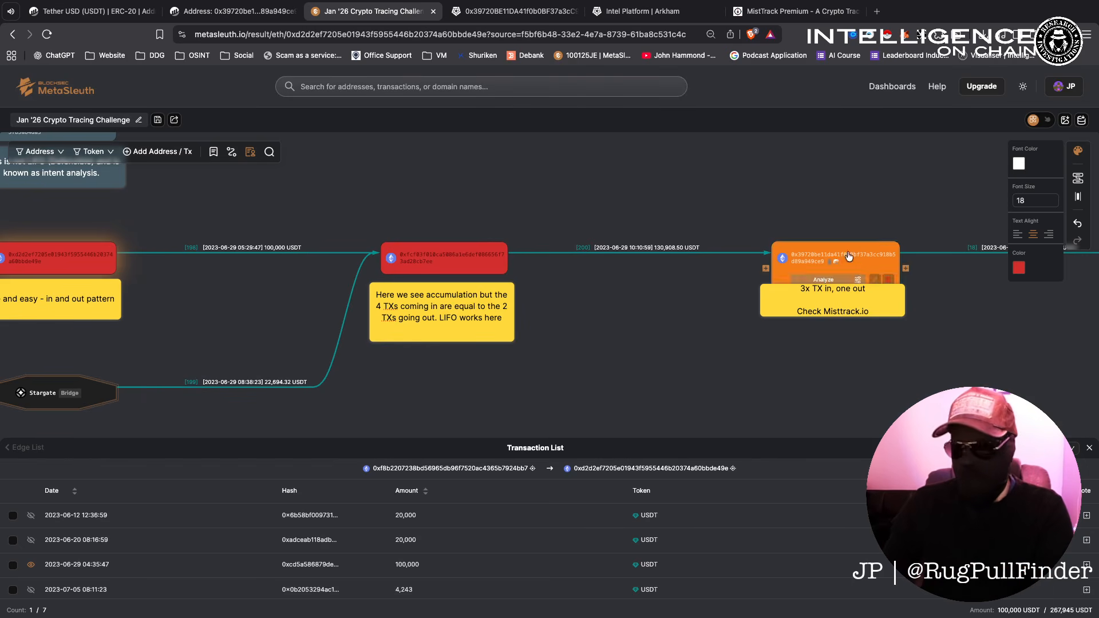
scroll(750, 317, "down", 3)
left_click_drag(599, 305, 591, 303)
scroll(744, 274, "up", 4)
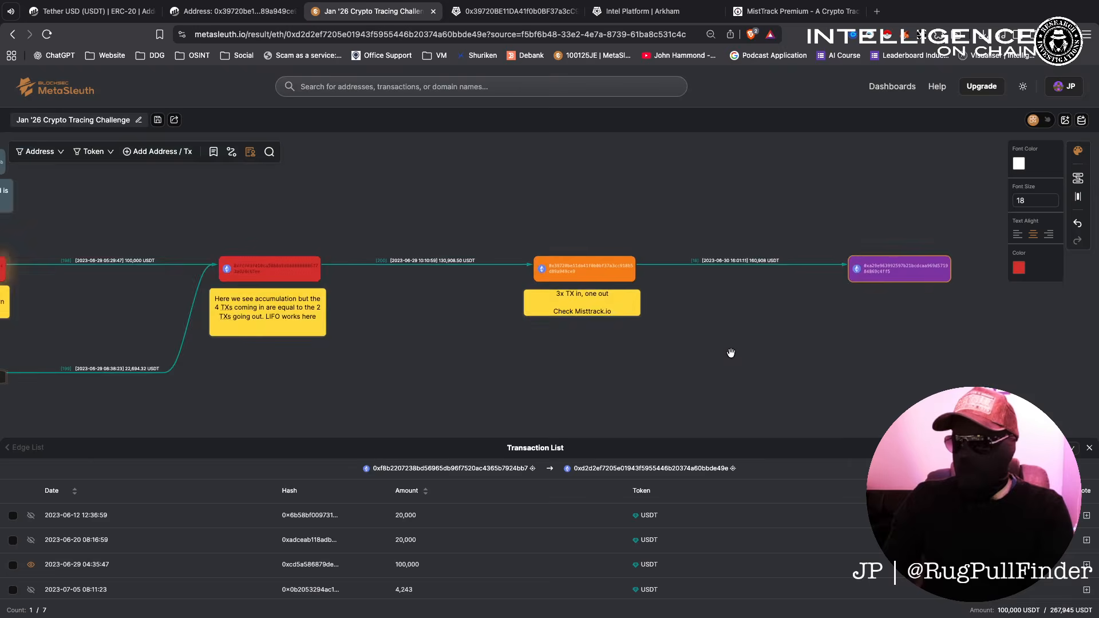
scroll(729, 353, "down", 5)
left_click_drag(582, 376, 690, 363)
scroll(746, 355, "down", 1)
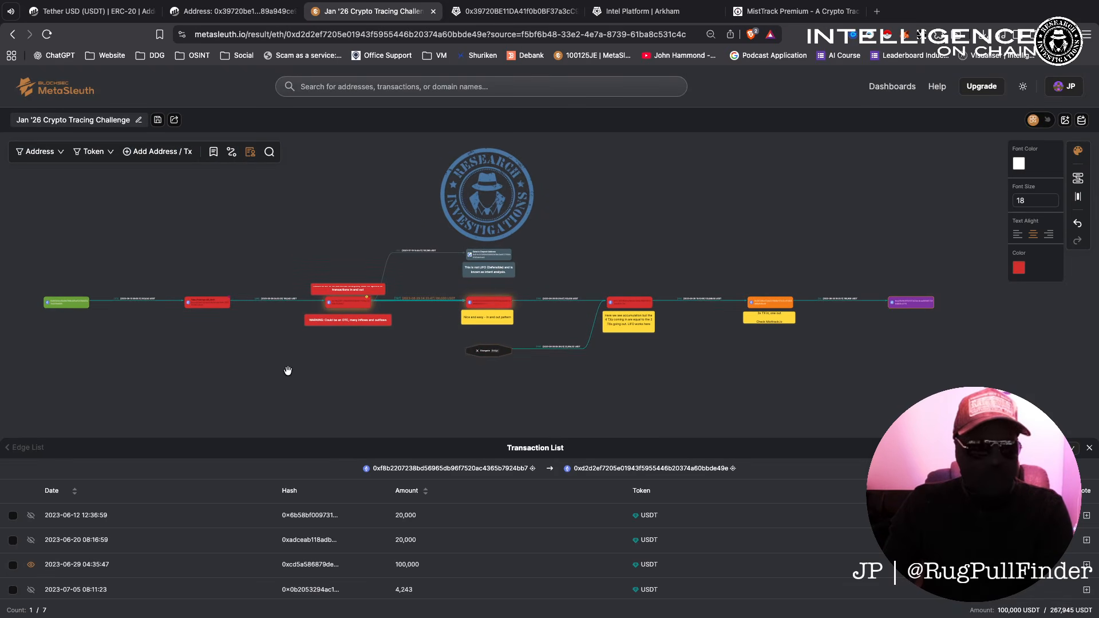